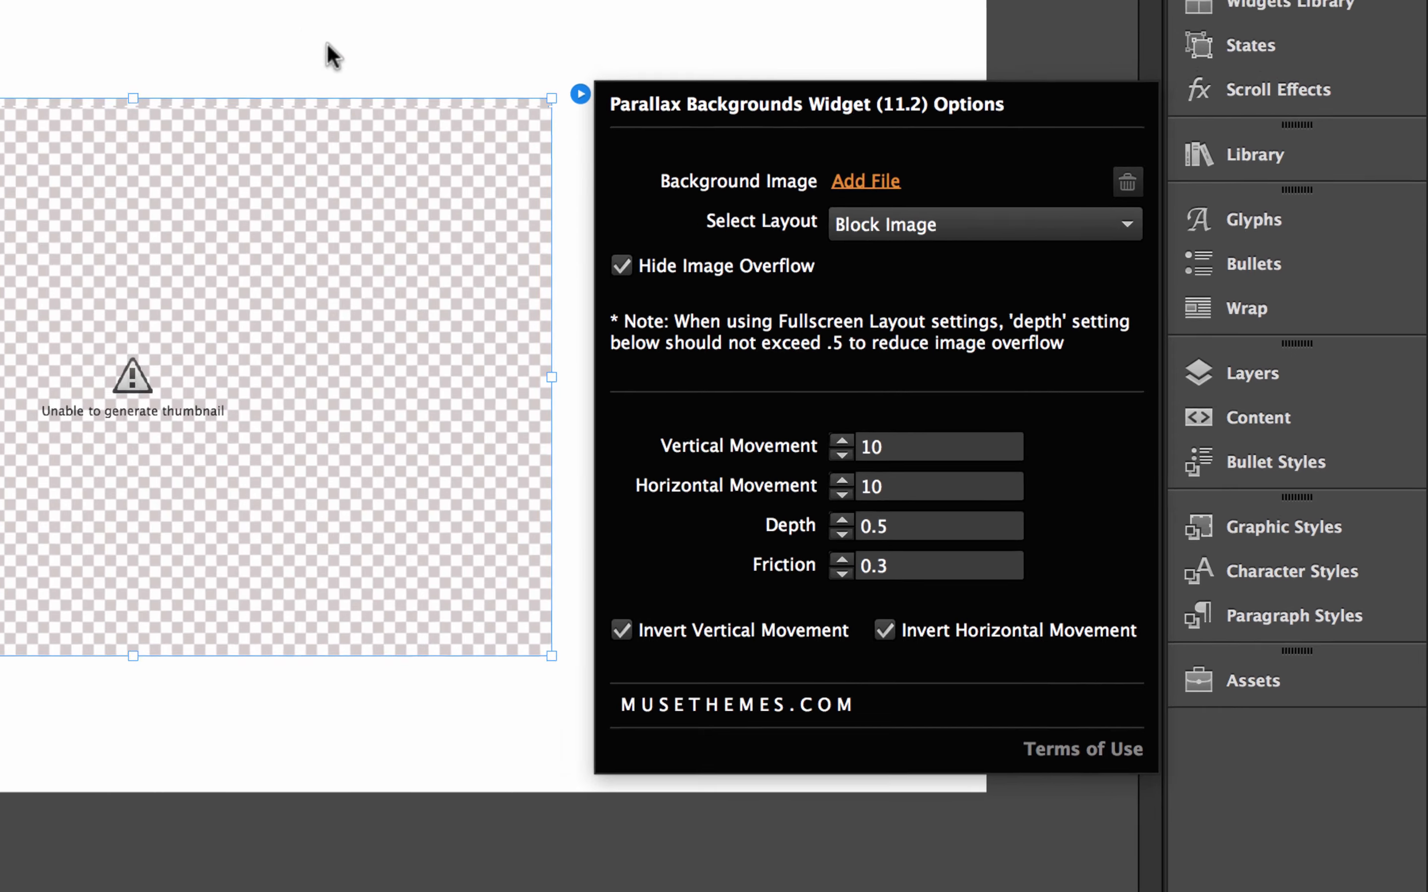
# - Set desk.png from the Assets folder as the page's browser fill image
pyautogui.click(327, 44)
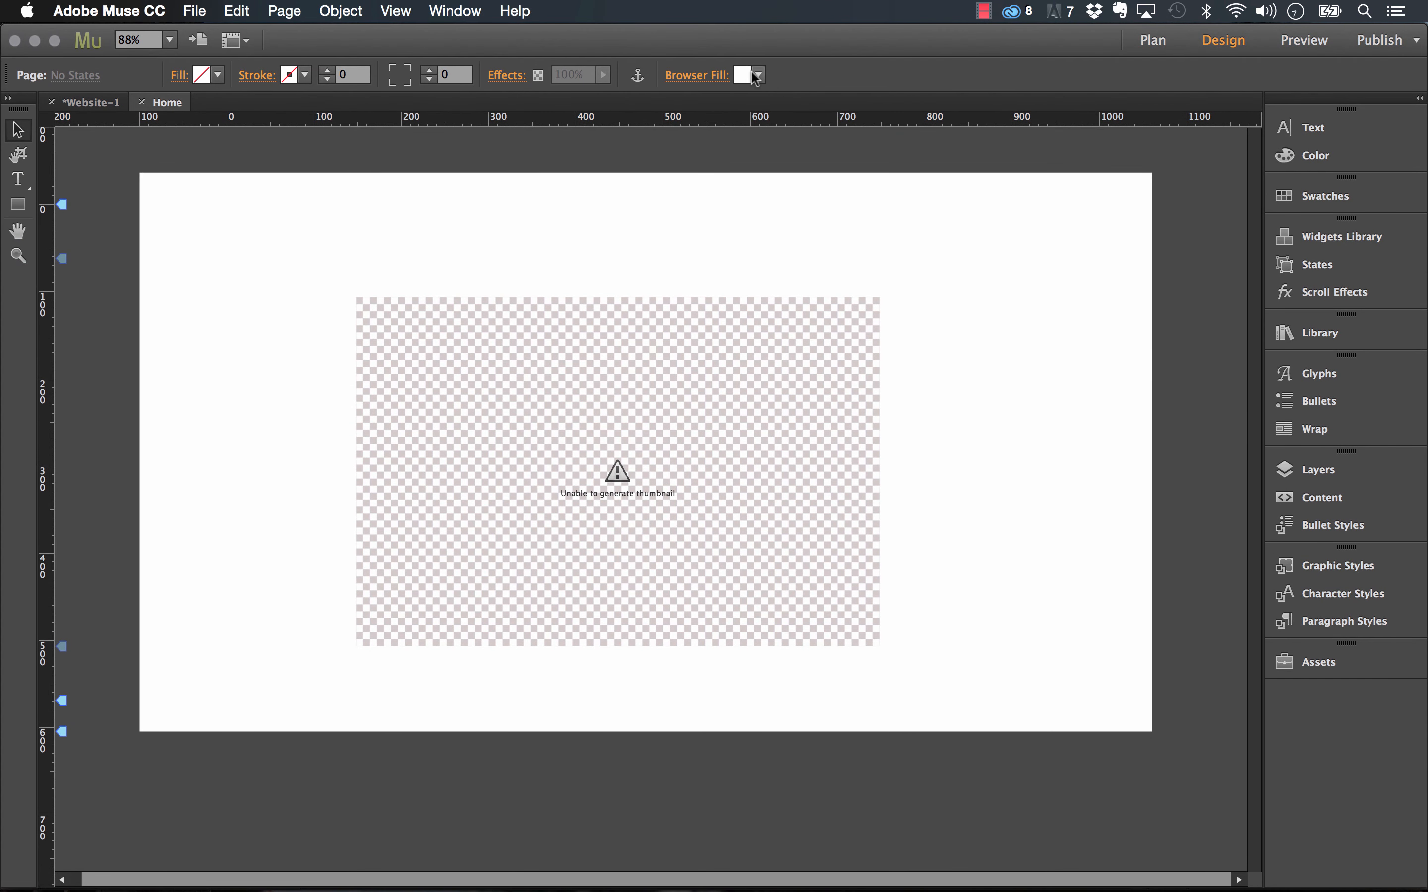
pyautogui.click(709, 77)
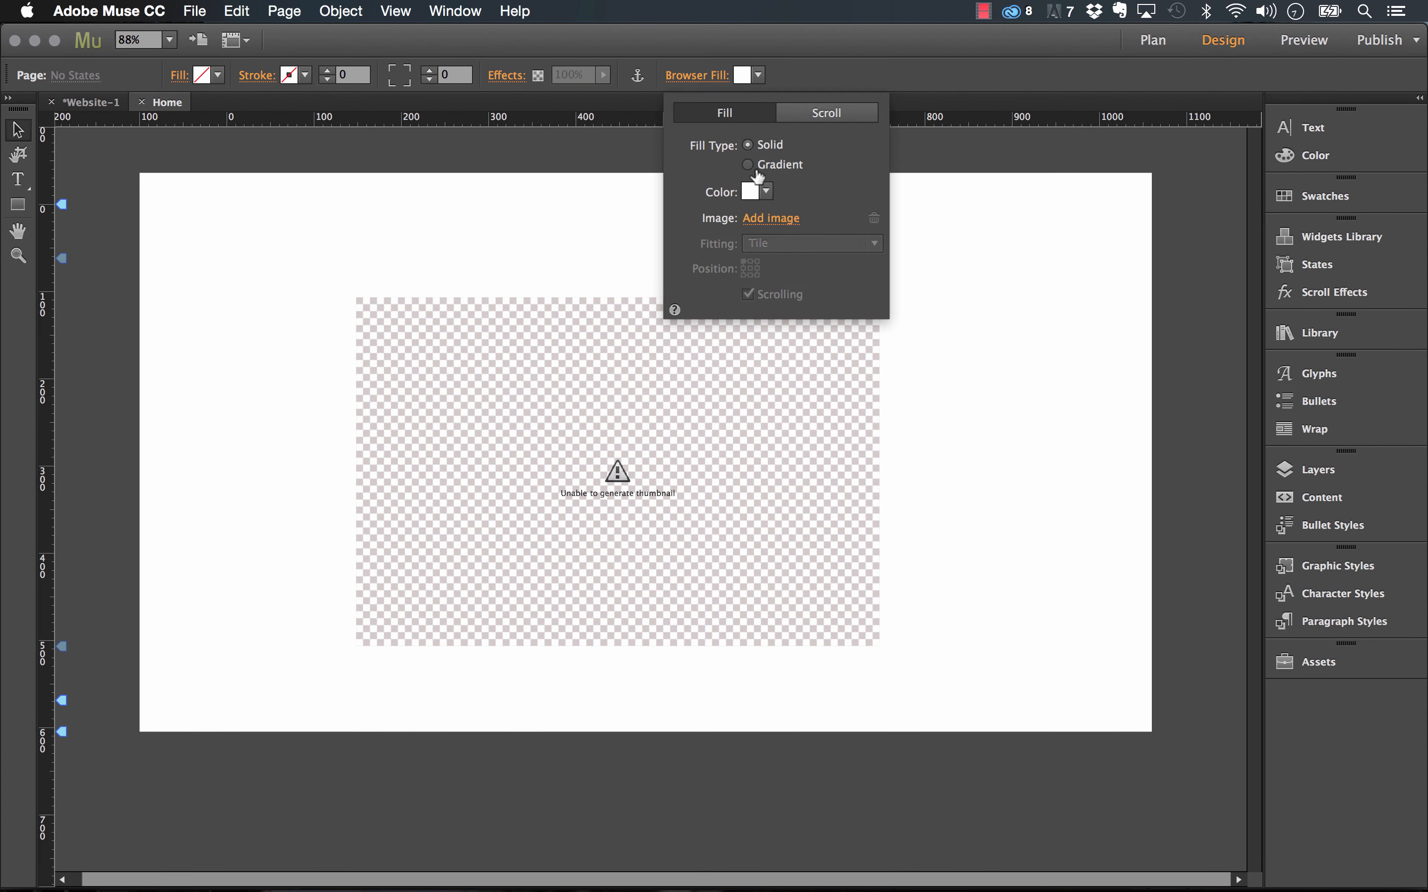
pyautogui.click(779, 218)
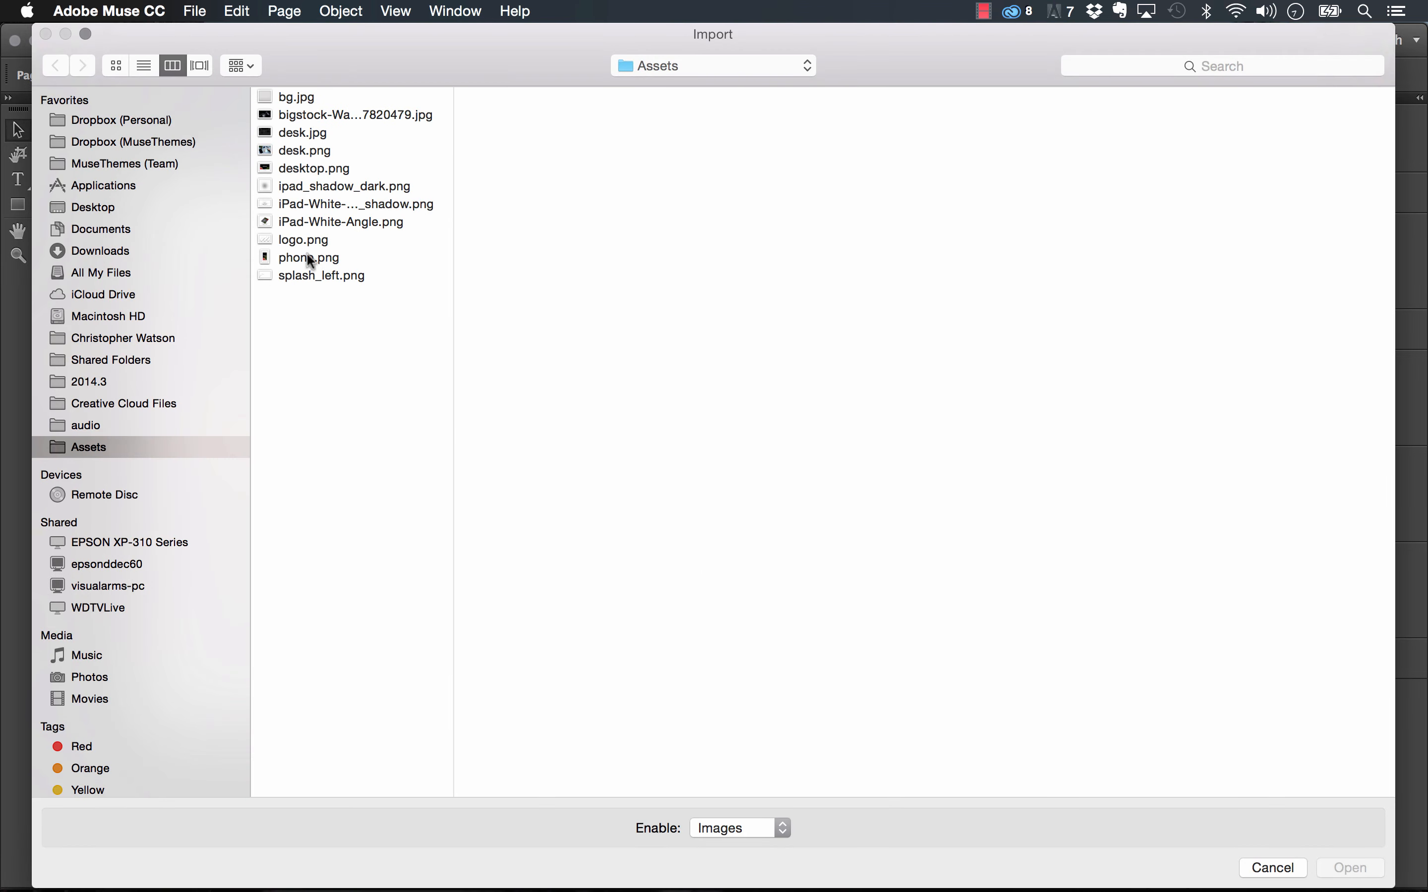
pyautogui.click(304, 151)
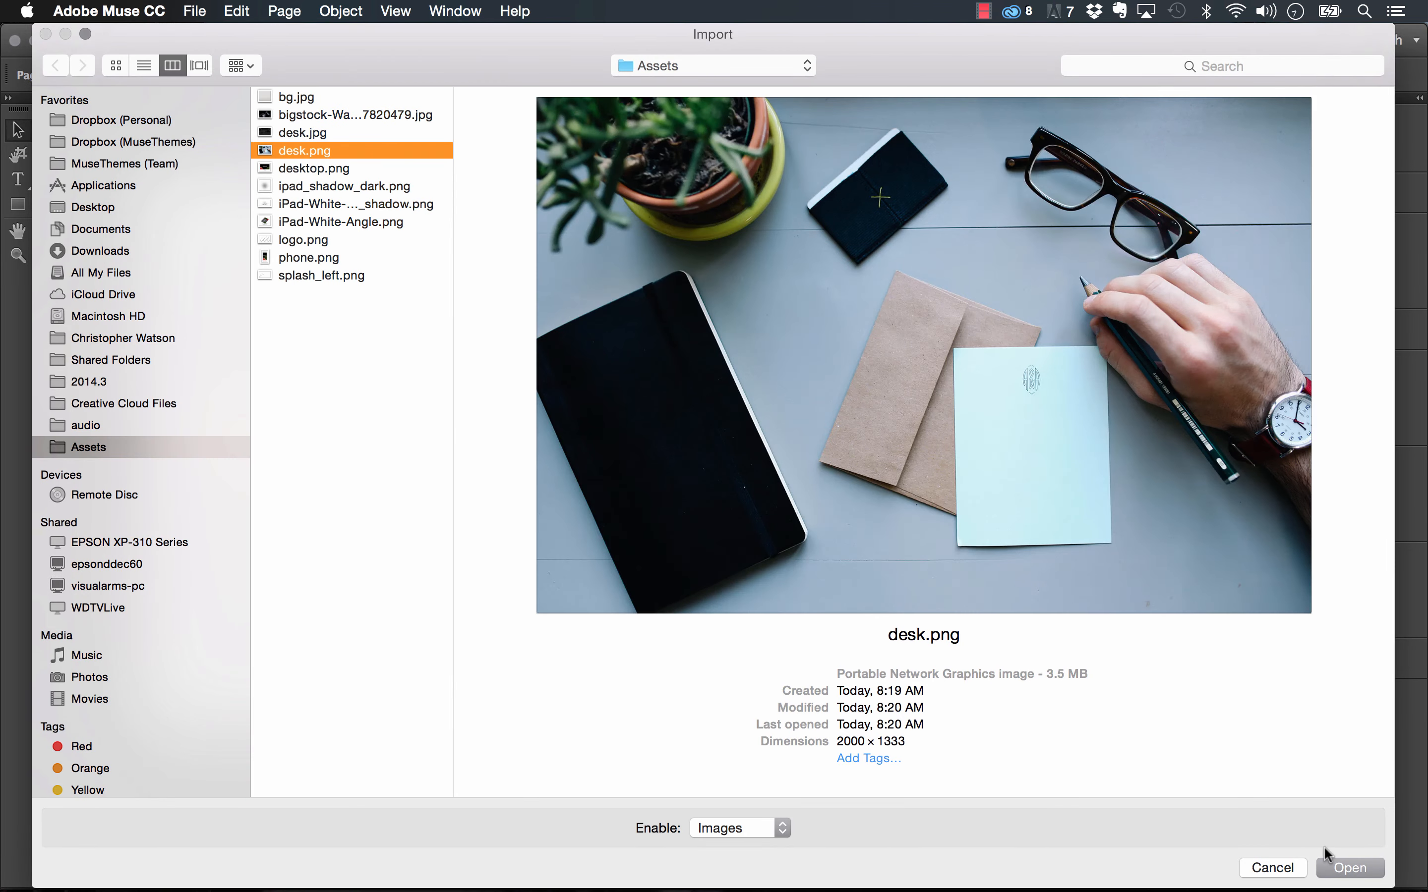
pyautogui.click(1350, 868)
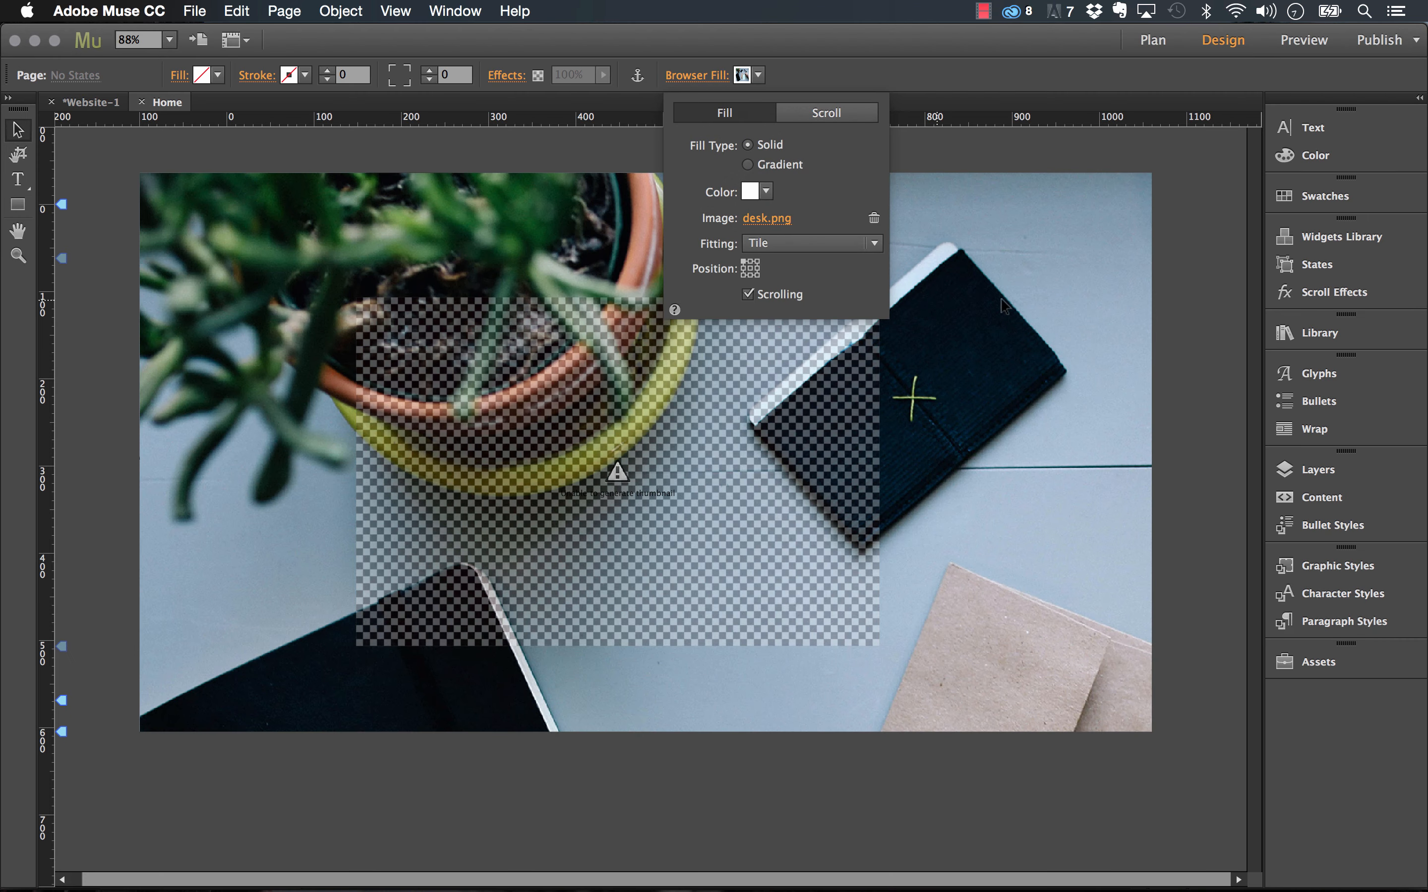
pyautogui.click(1018, 340)
# - Load logo.png as the parallax widget's background image and shrink the widget to roughly half its size
pyautogui.click(764, 344)
pyautogui.moveTo(765, 344); pyautogui.dragTo(778, 345)
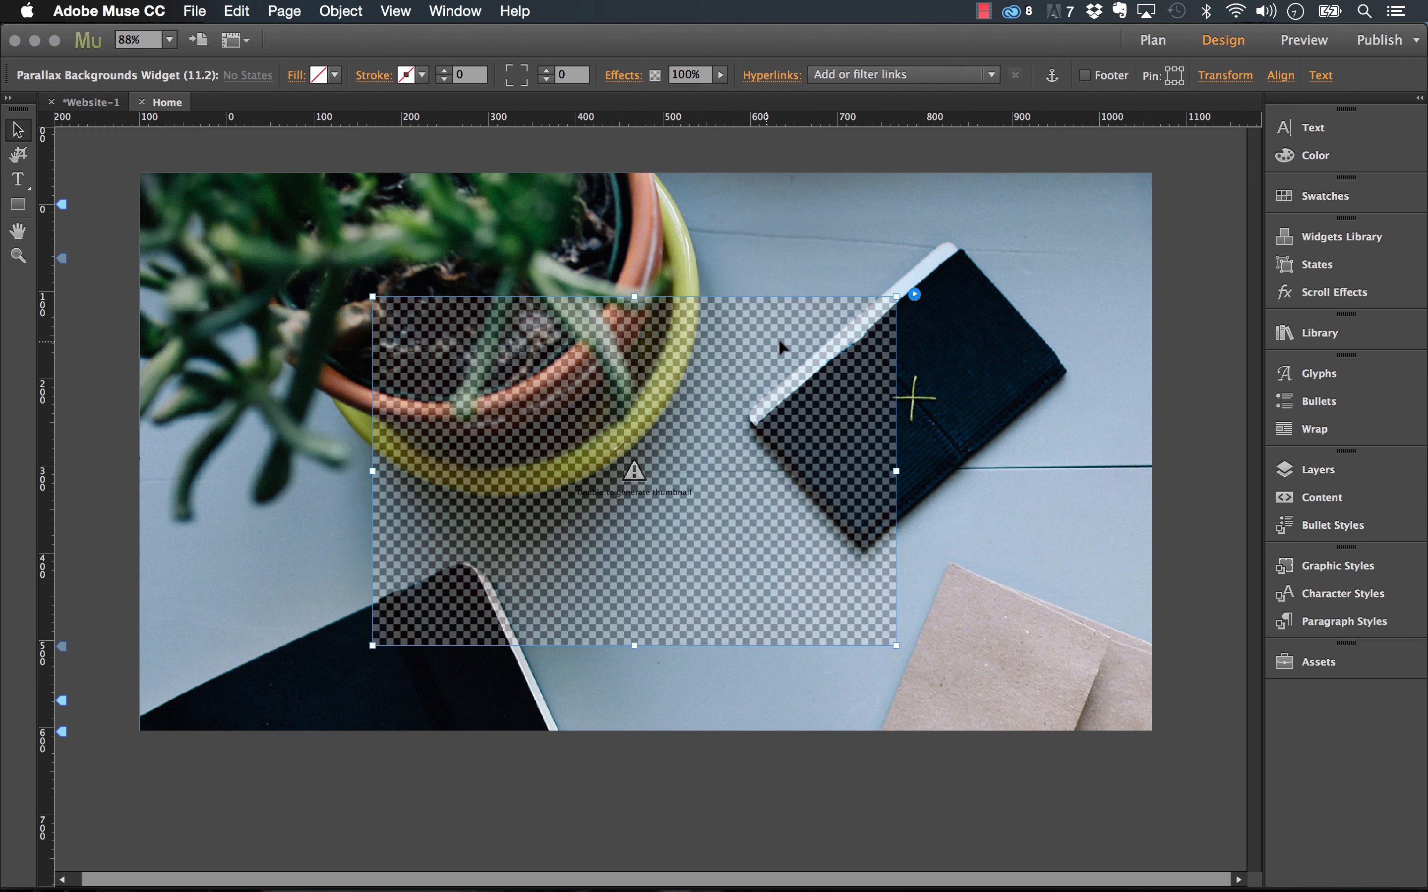
pyautogui.click(913, 294)
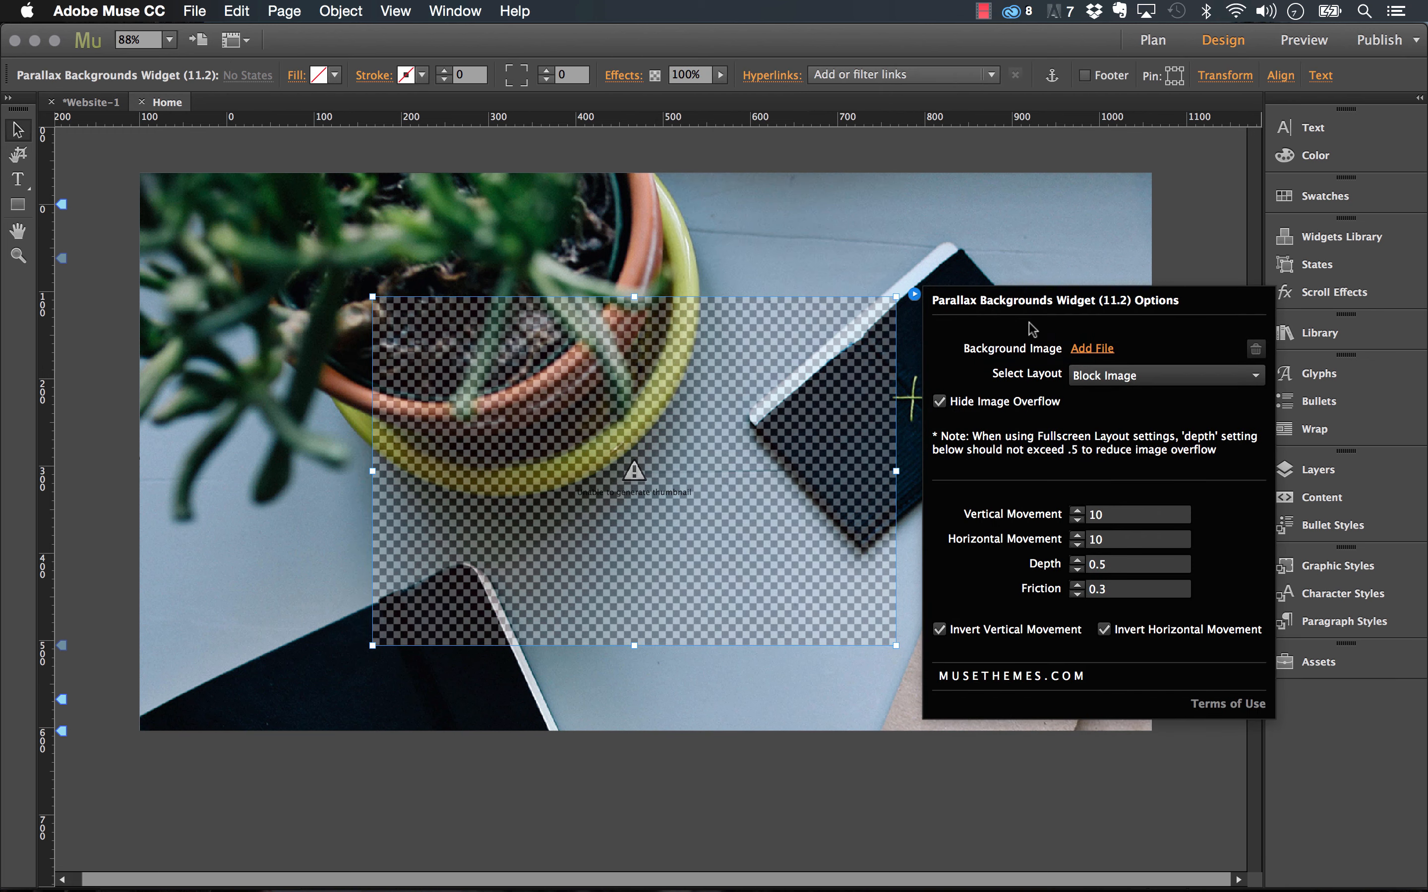
pyautogui.click(1090, 348)
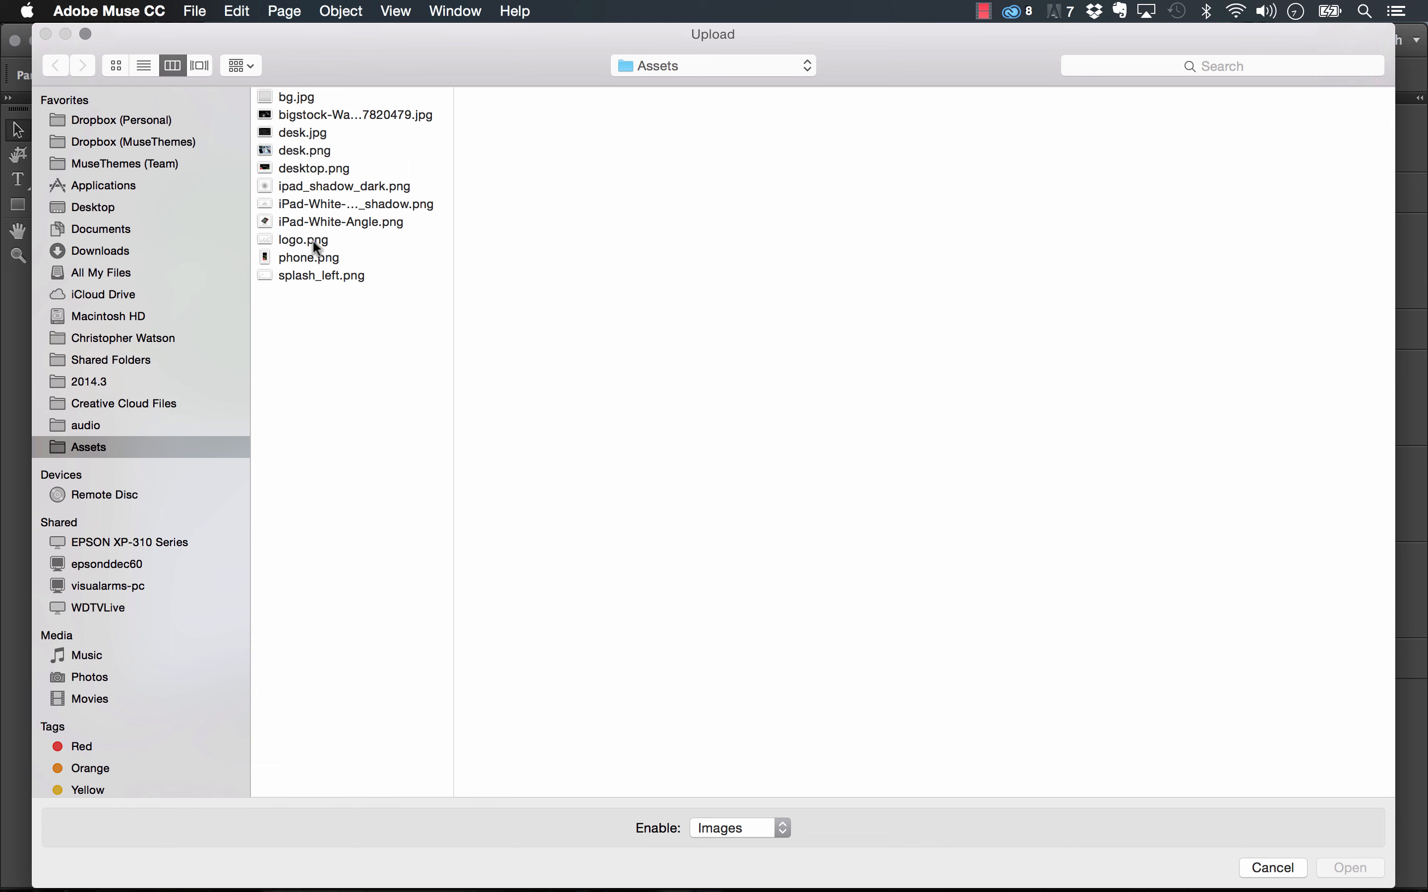
pyautogui.click(316, 242)
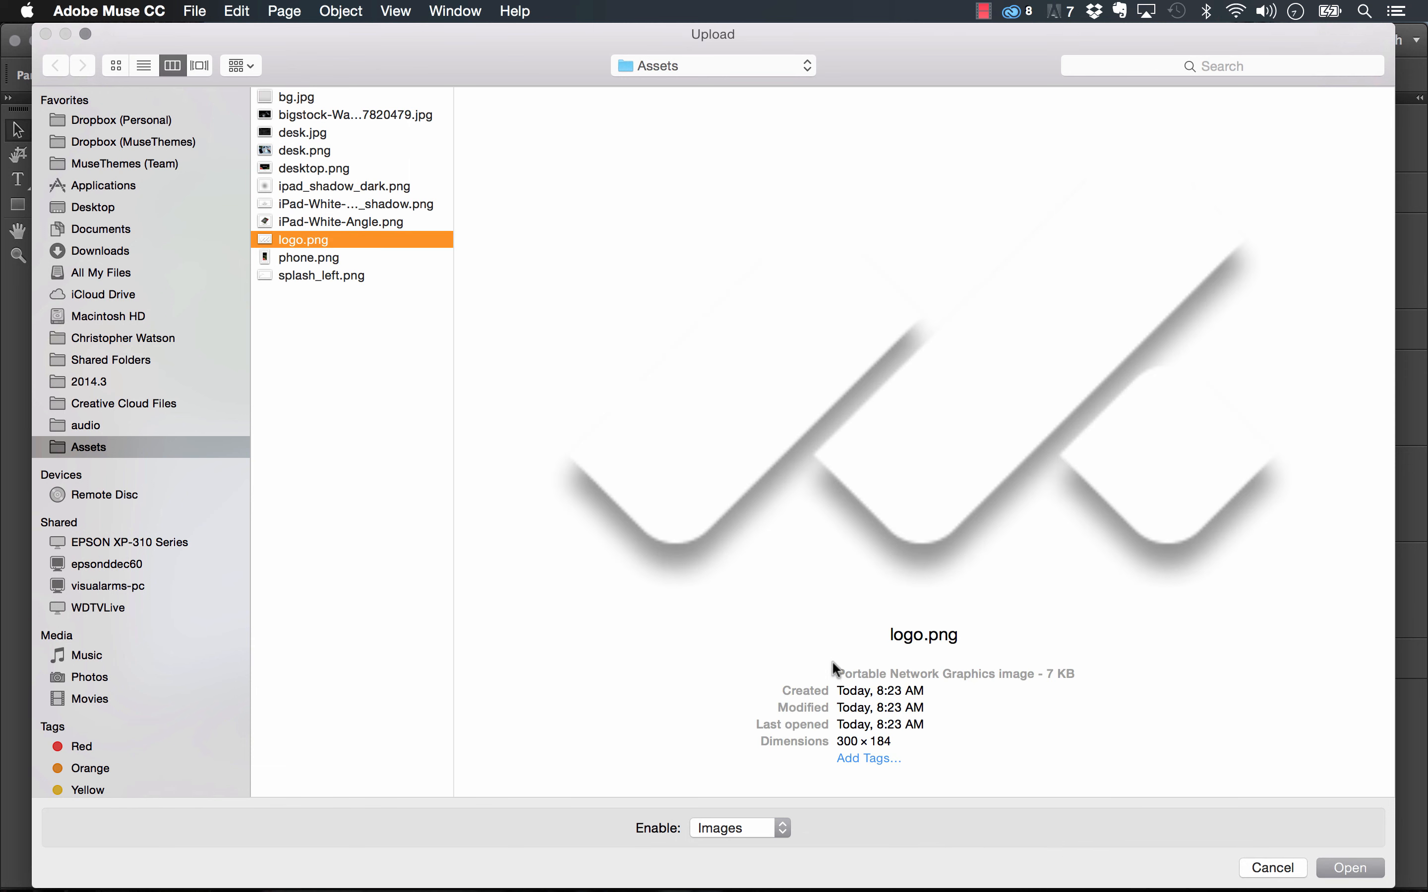
pyautogui.click(1351, 867)
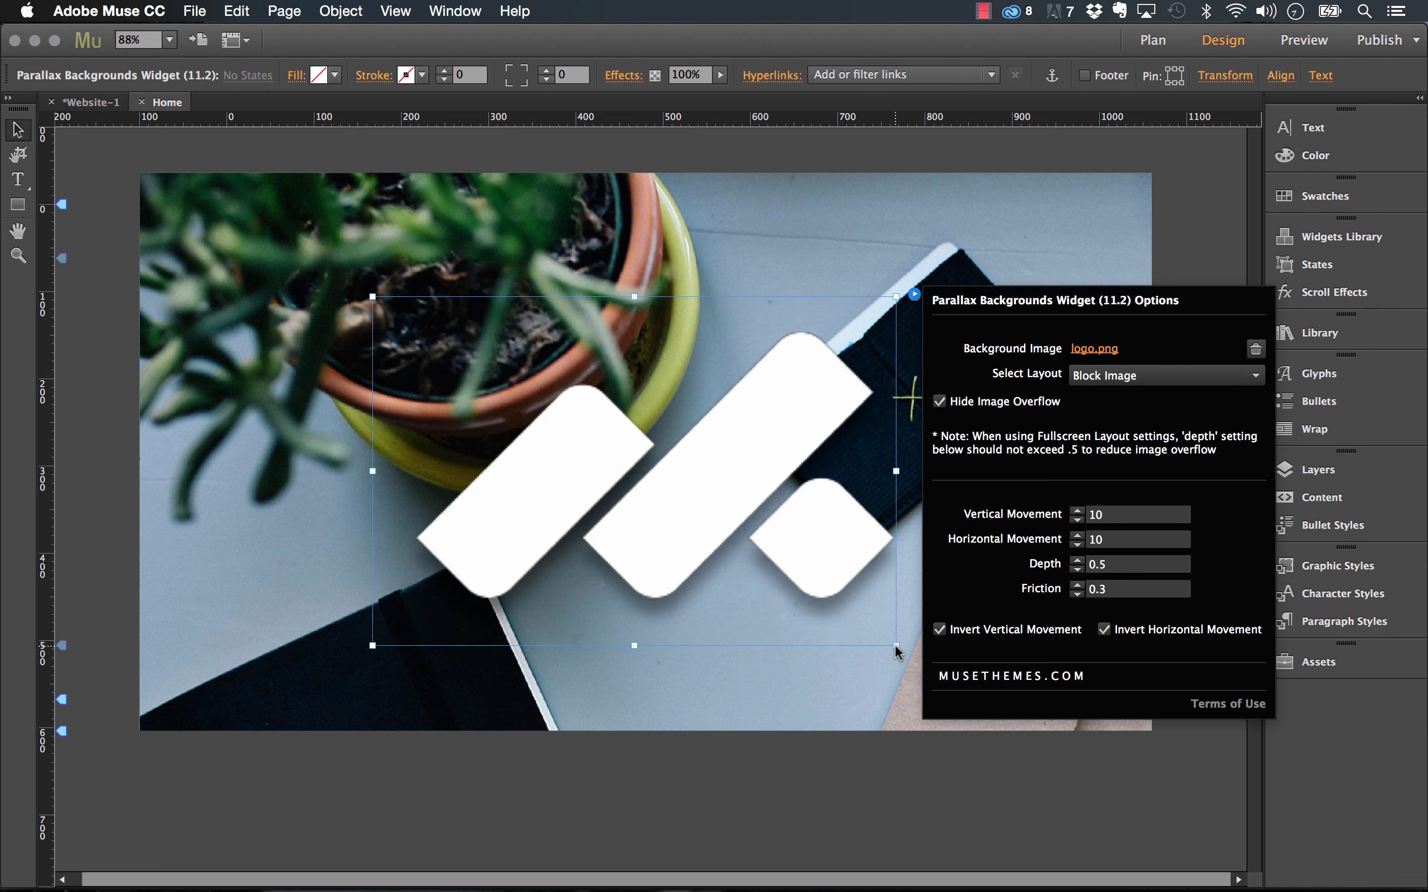
pyautogui.moveTo(896, 645); pyautogui.dragTo(738, 548)
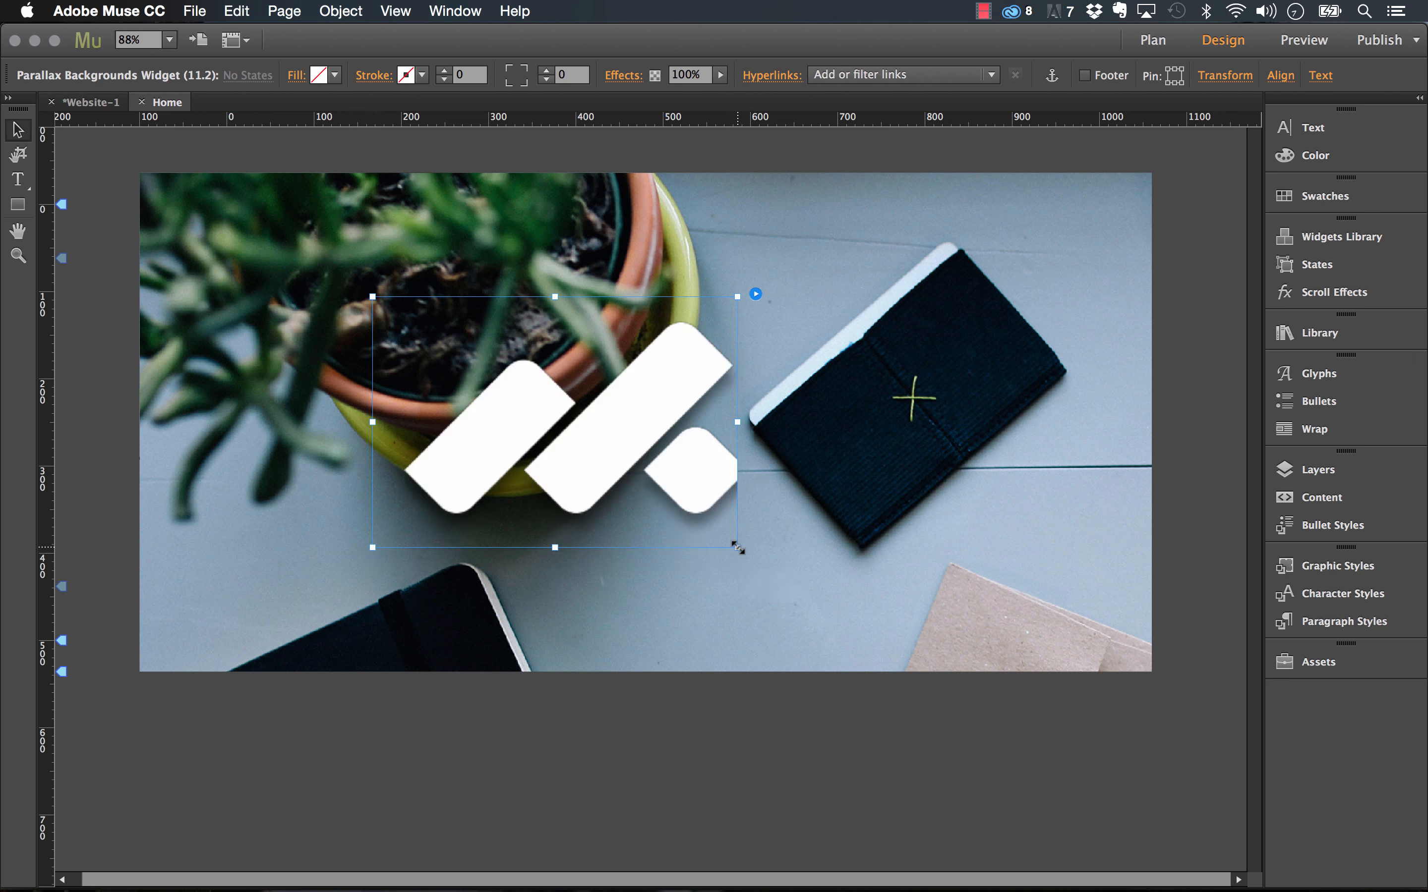
pyautogui.moveTo(738, 548); pyautogui.dragTo(657, 481)
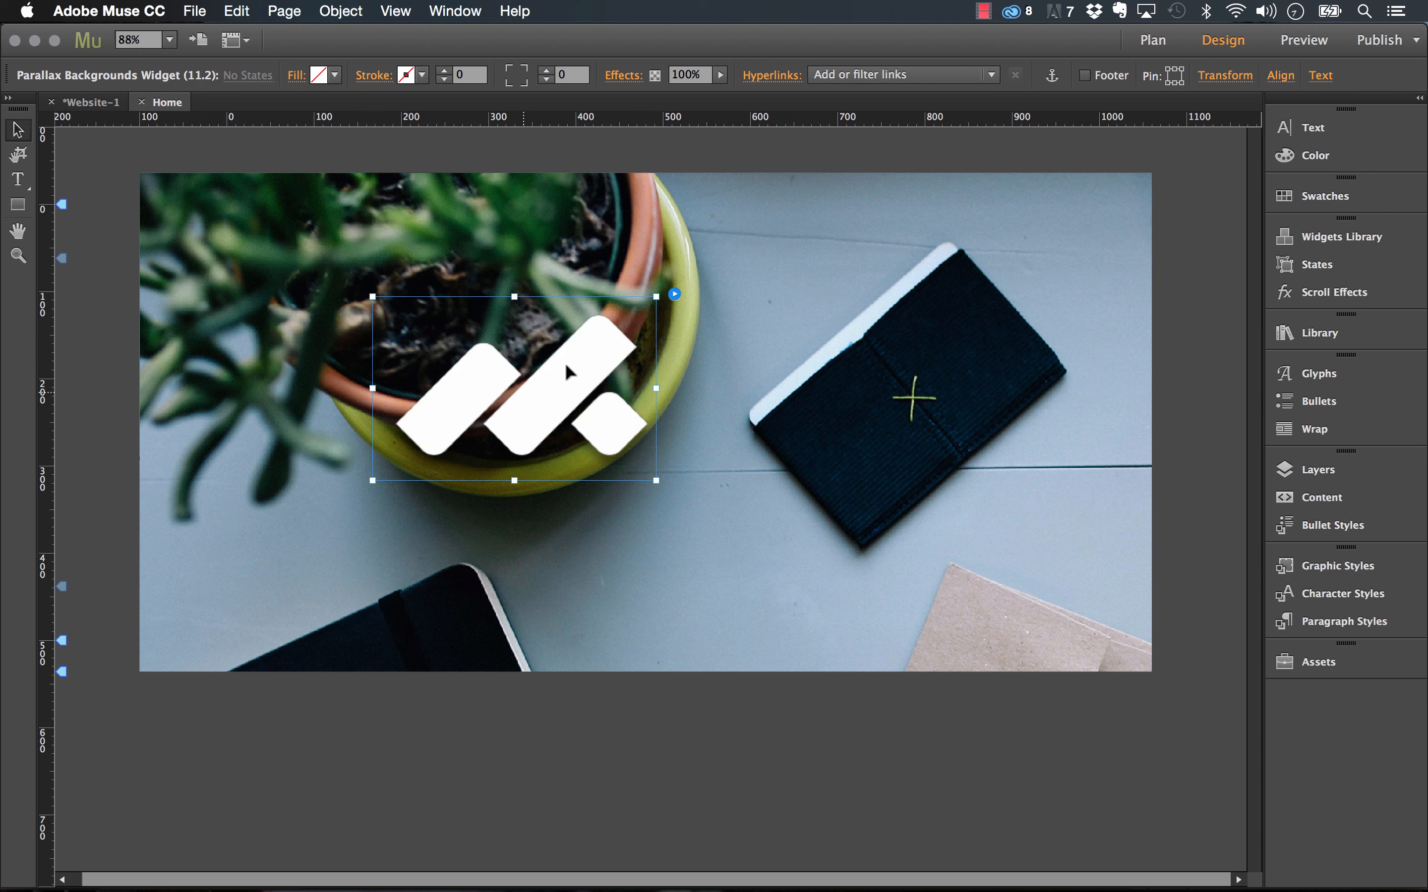
# - Set the parallax widget's Vertical Movement and Horizontal Movement to 30
pyautogui.click(675, 294)
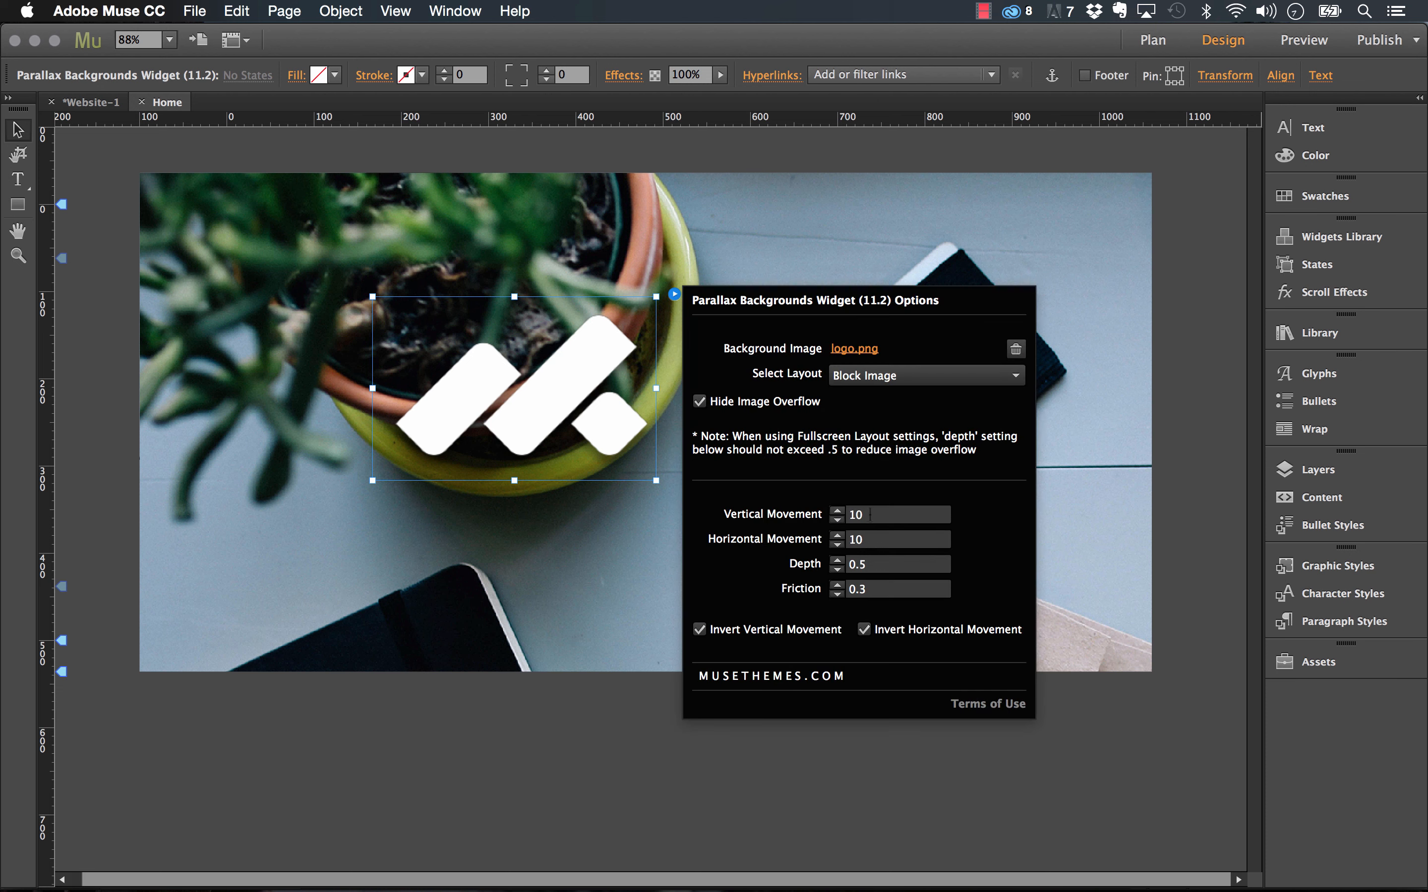
pyautogui.click(870, 515)
pyautogui.click(867, 539)
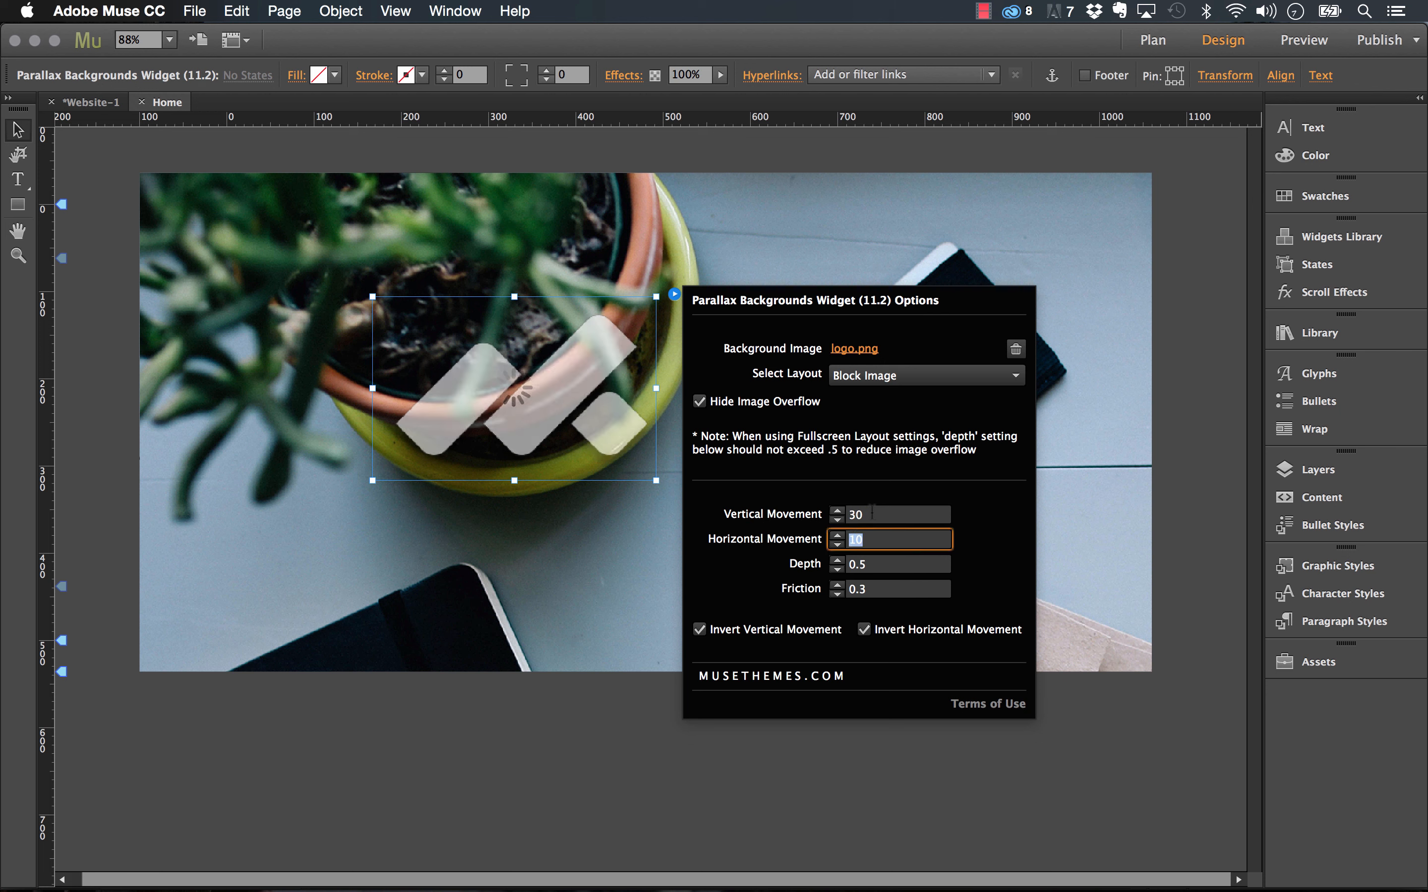
pyautogui.write('3')
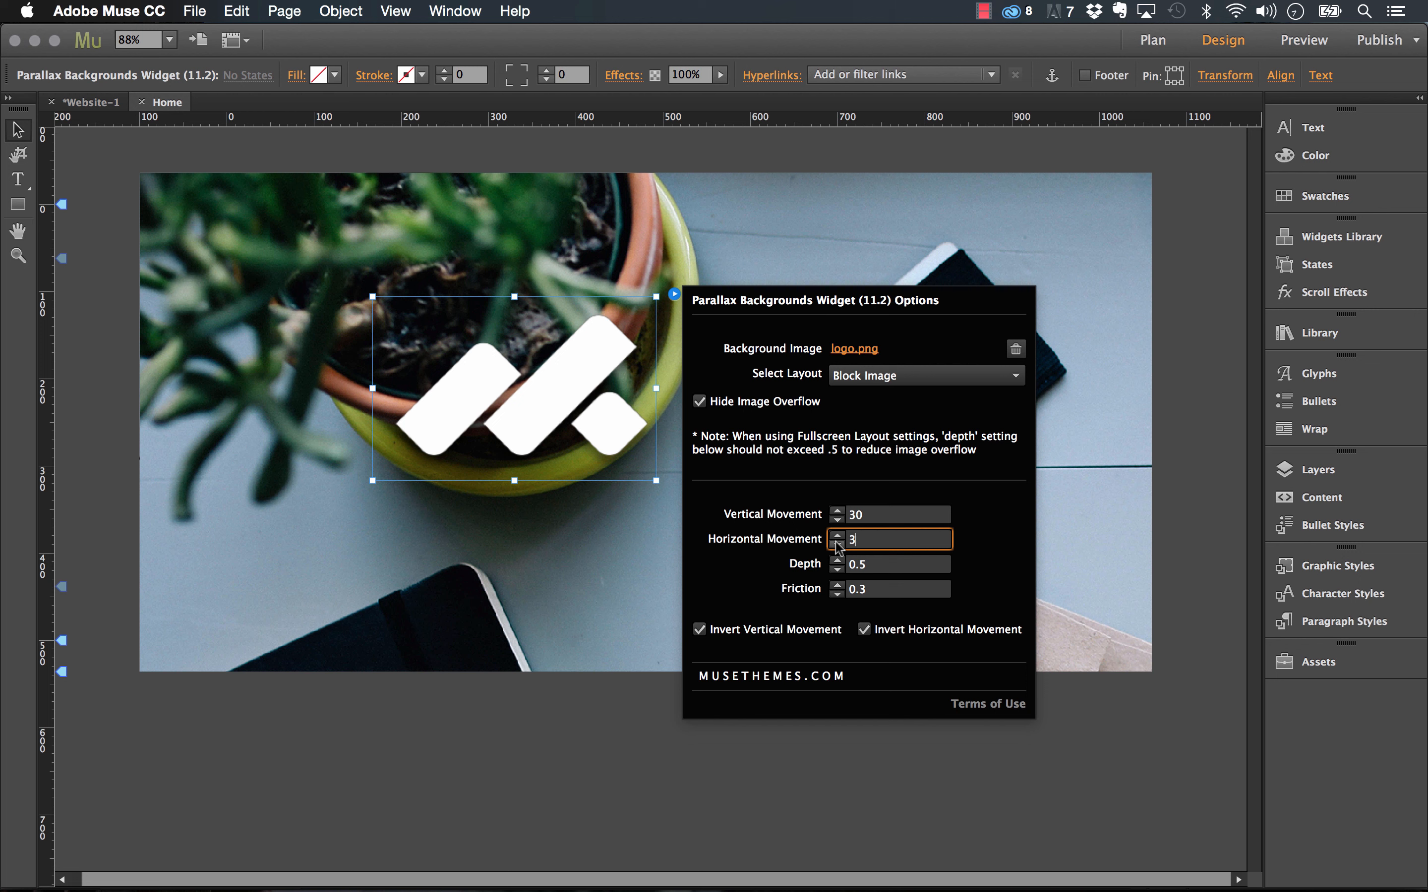
pyautogui.write('0')
pyautogui.press('Tab')
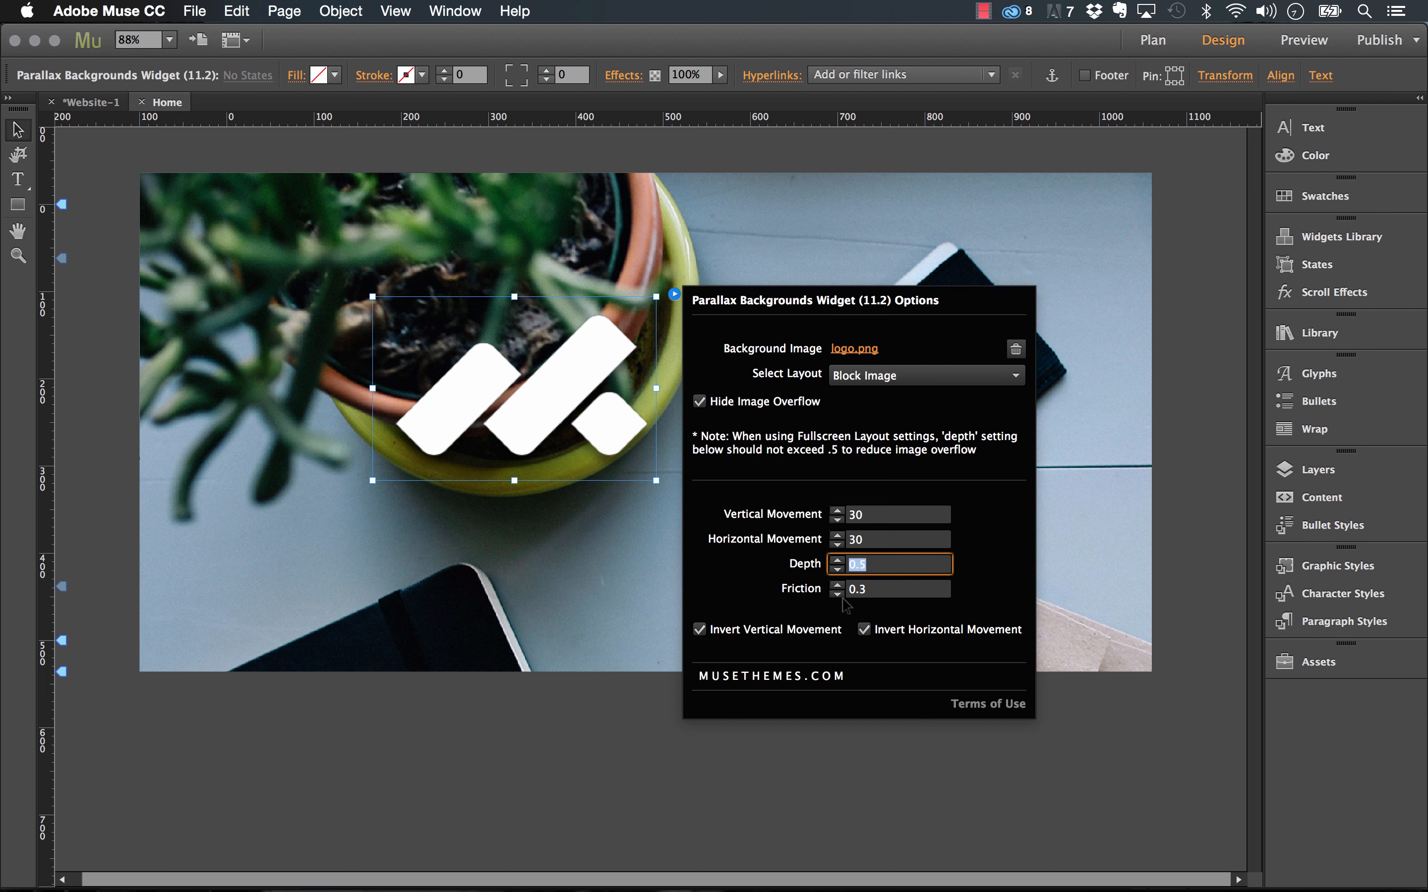
pyautogui.click(538, 351)
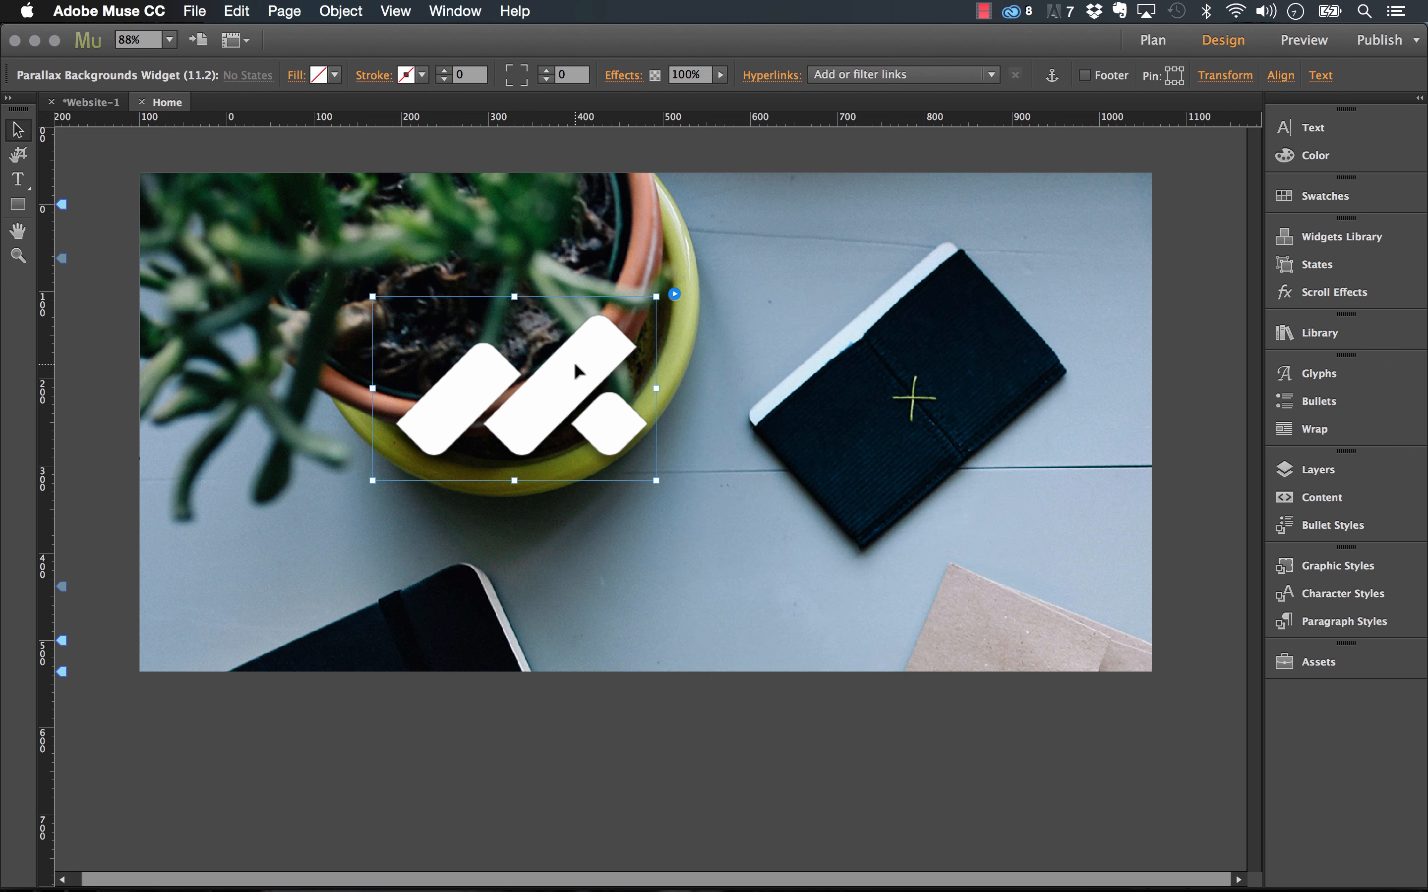
# - Move the logo widget between the black card holder and the brown envelope, and preview the page in the browser
pyautogui.moveTo(590, 378); pyautogui.dragTo(978, 508)
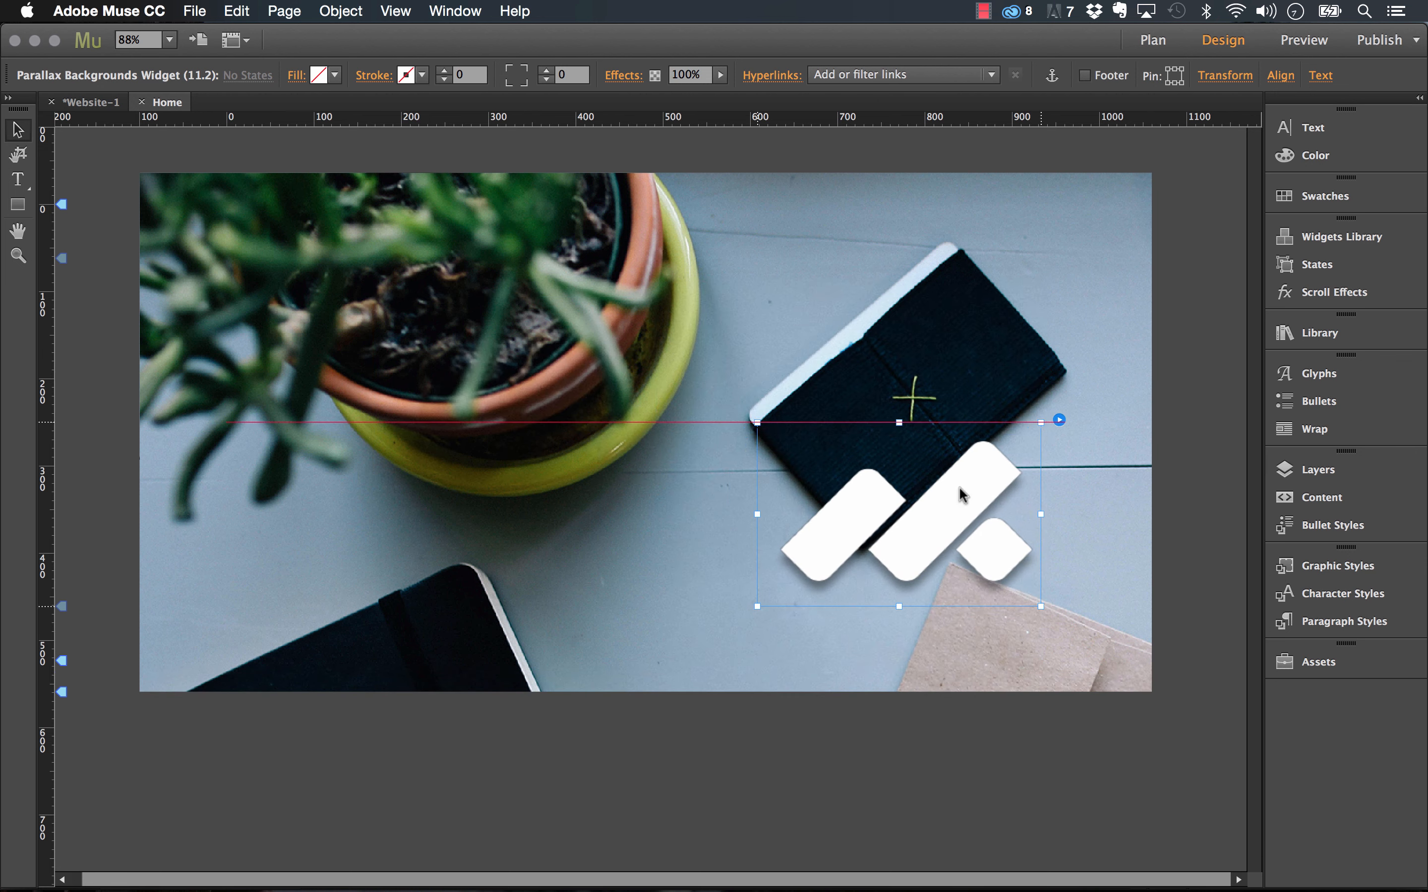
pyautogui.click(195, 10)
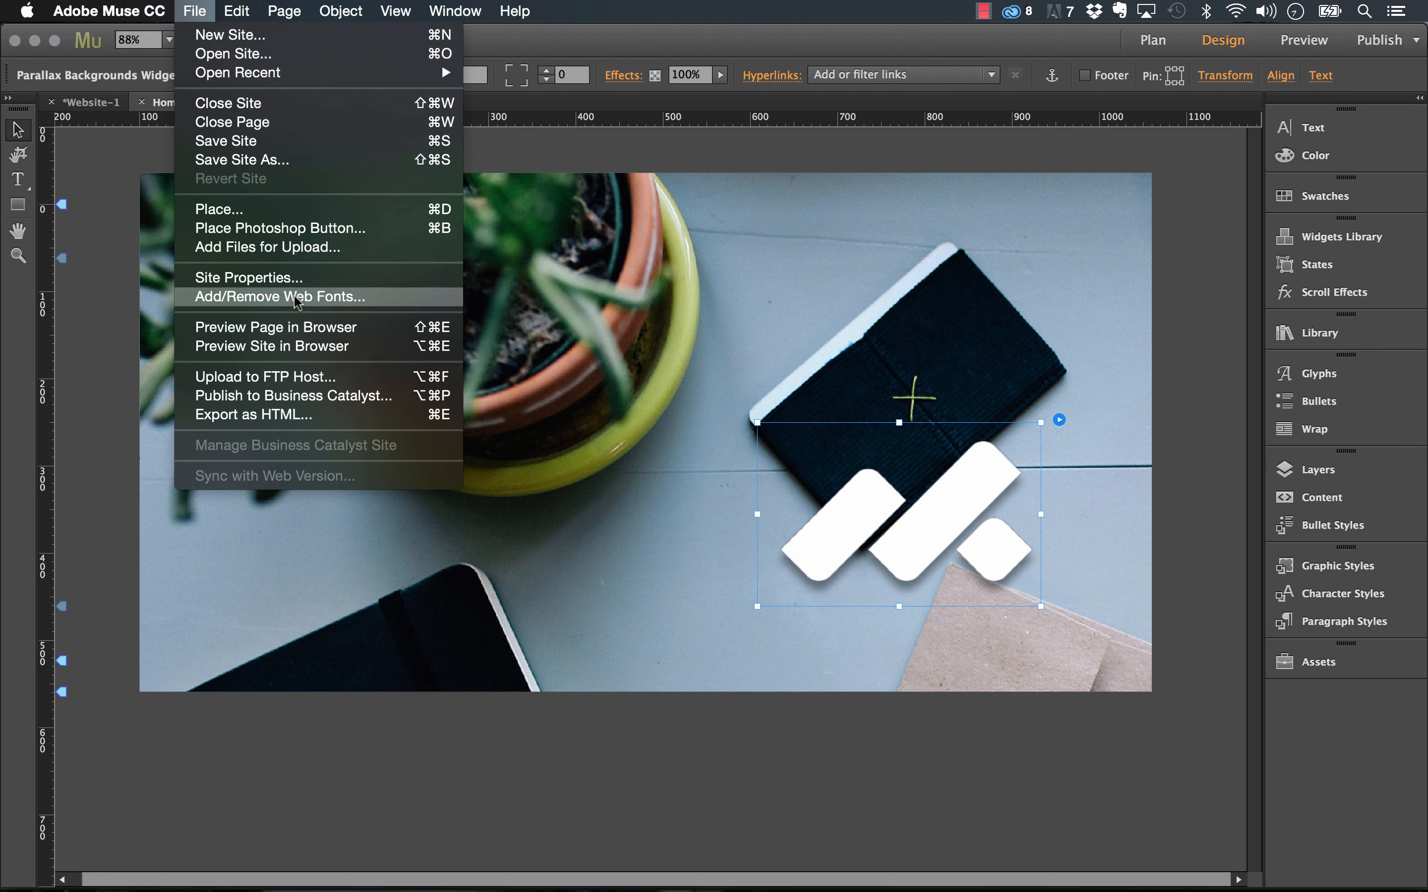
pyautogui.click(295, 327)
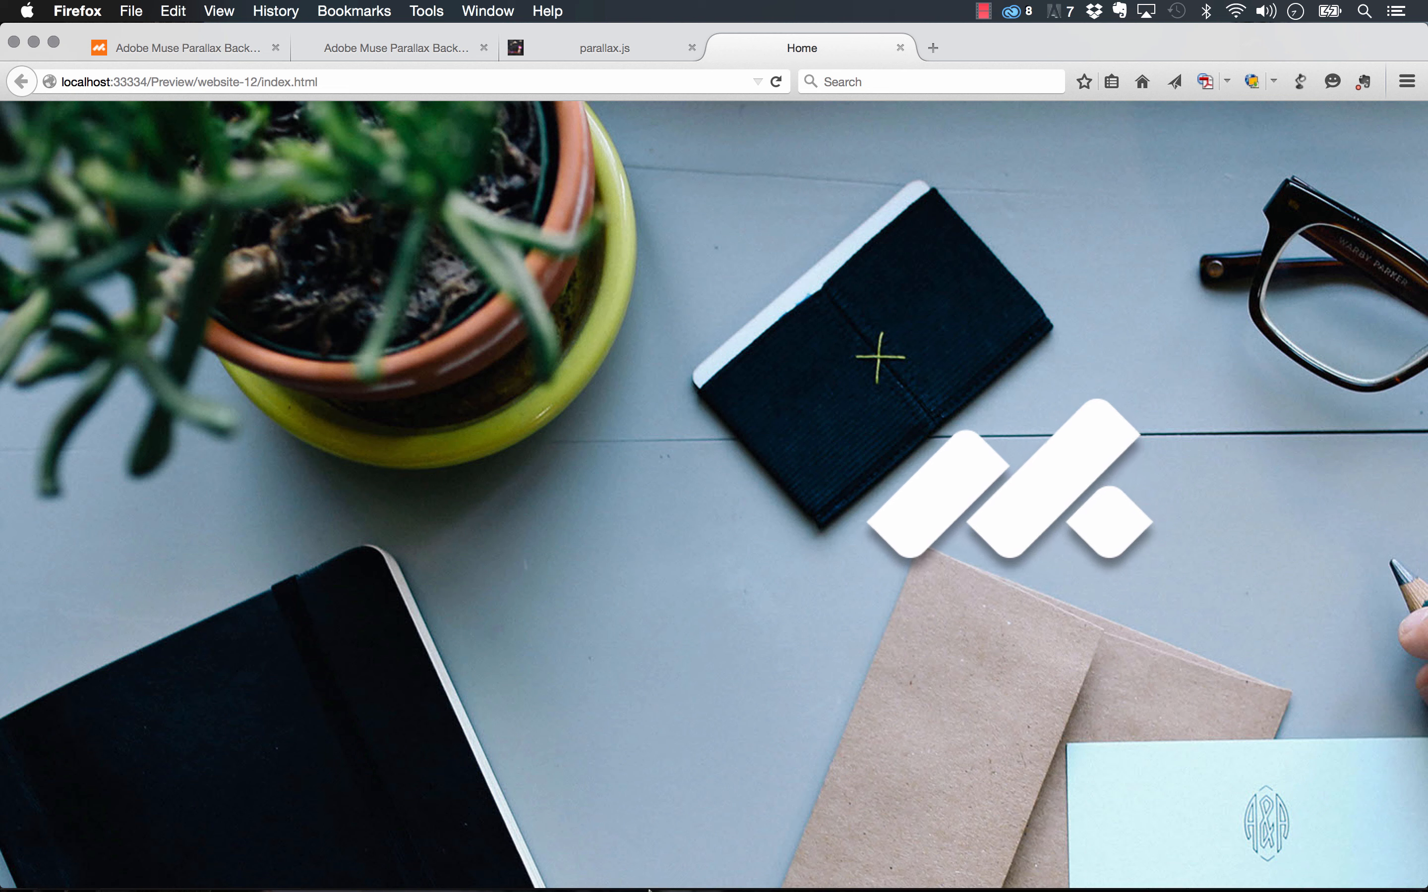
# - Switch back to Adobe Muse, move the logo widget near the page centre and remove the desk.png browser fill image
pyautogui.click(630, 883)
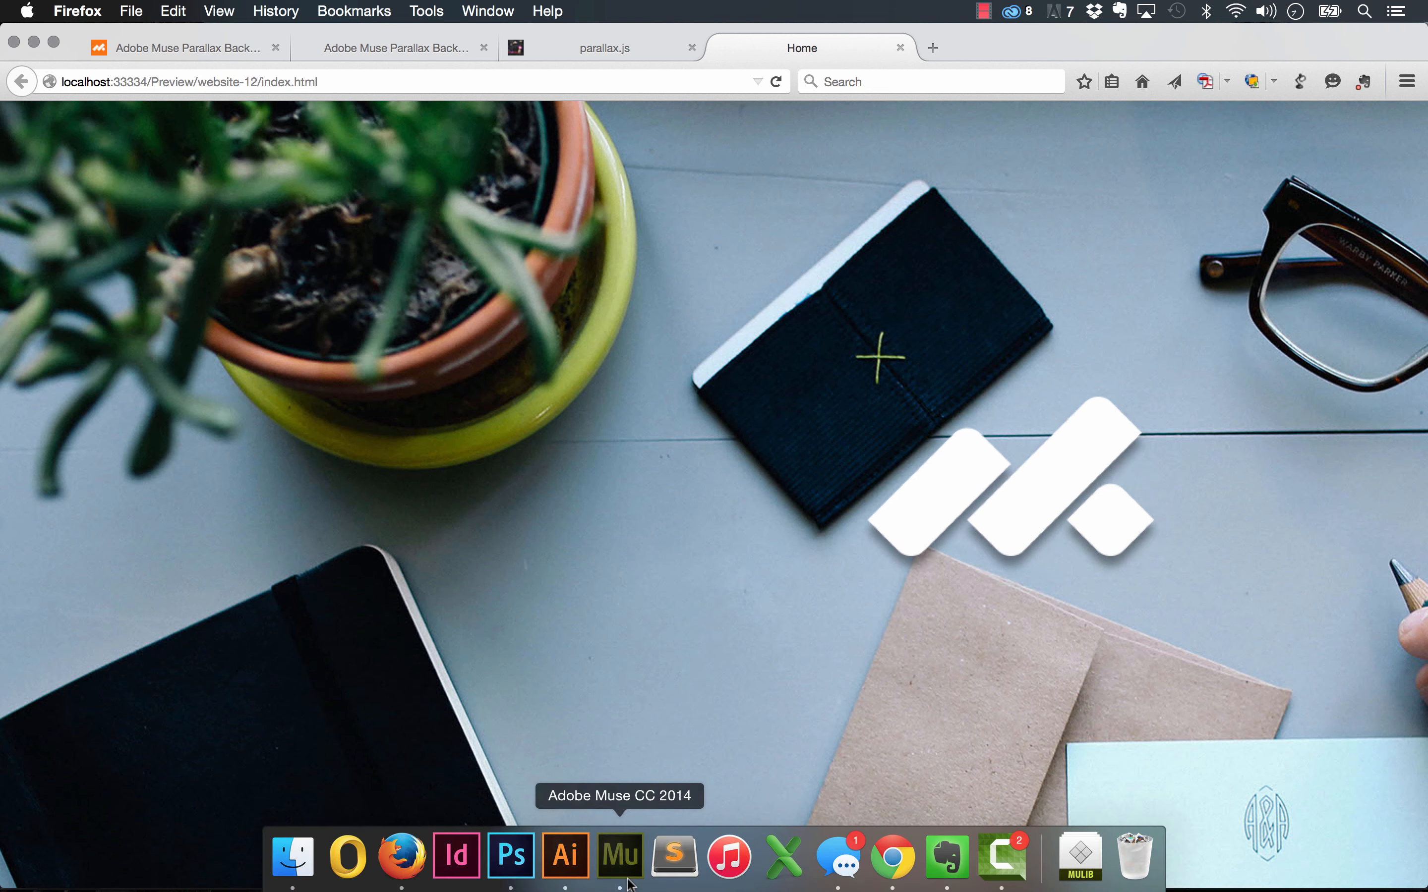
pyautogui.moveTo(658, 446); pyautogui.dragTo(671, 441)
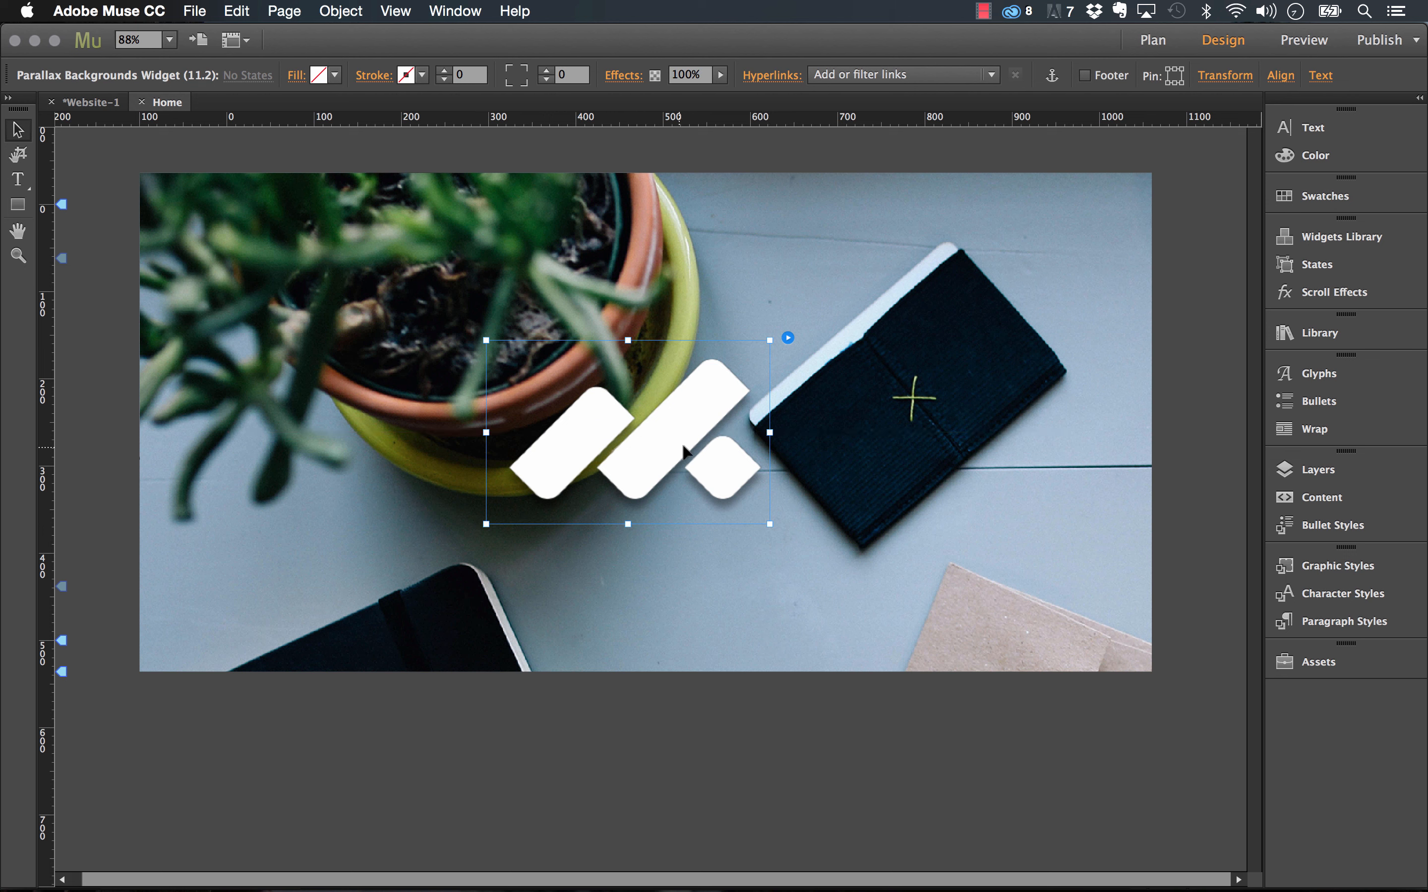
pyautogui.click(983, 320)
pyautogui.click(695, 80)
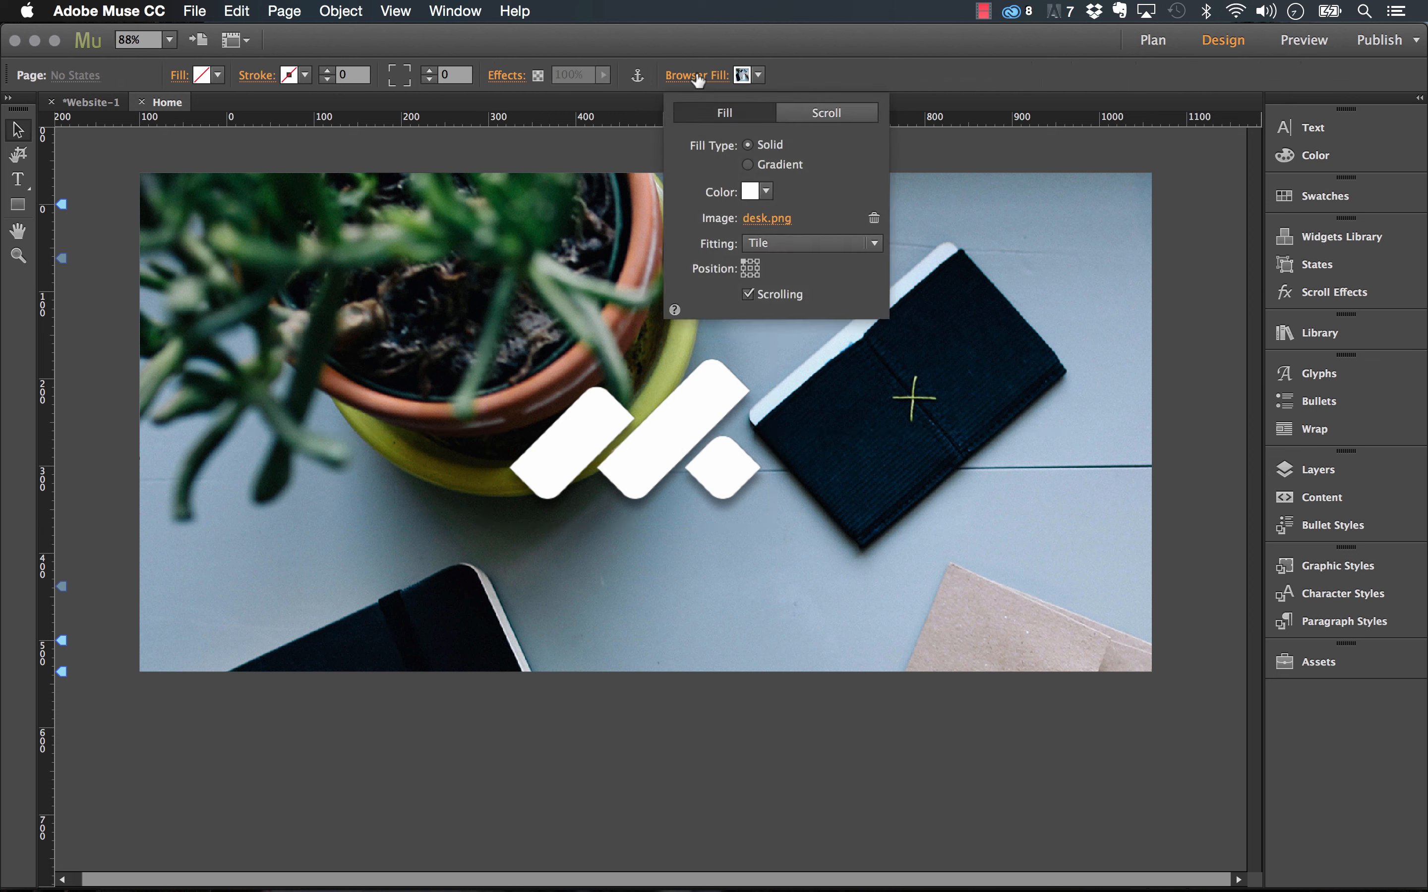
pyautogui.click(873, 219)
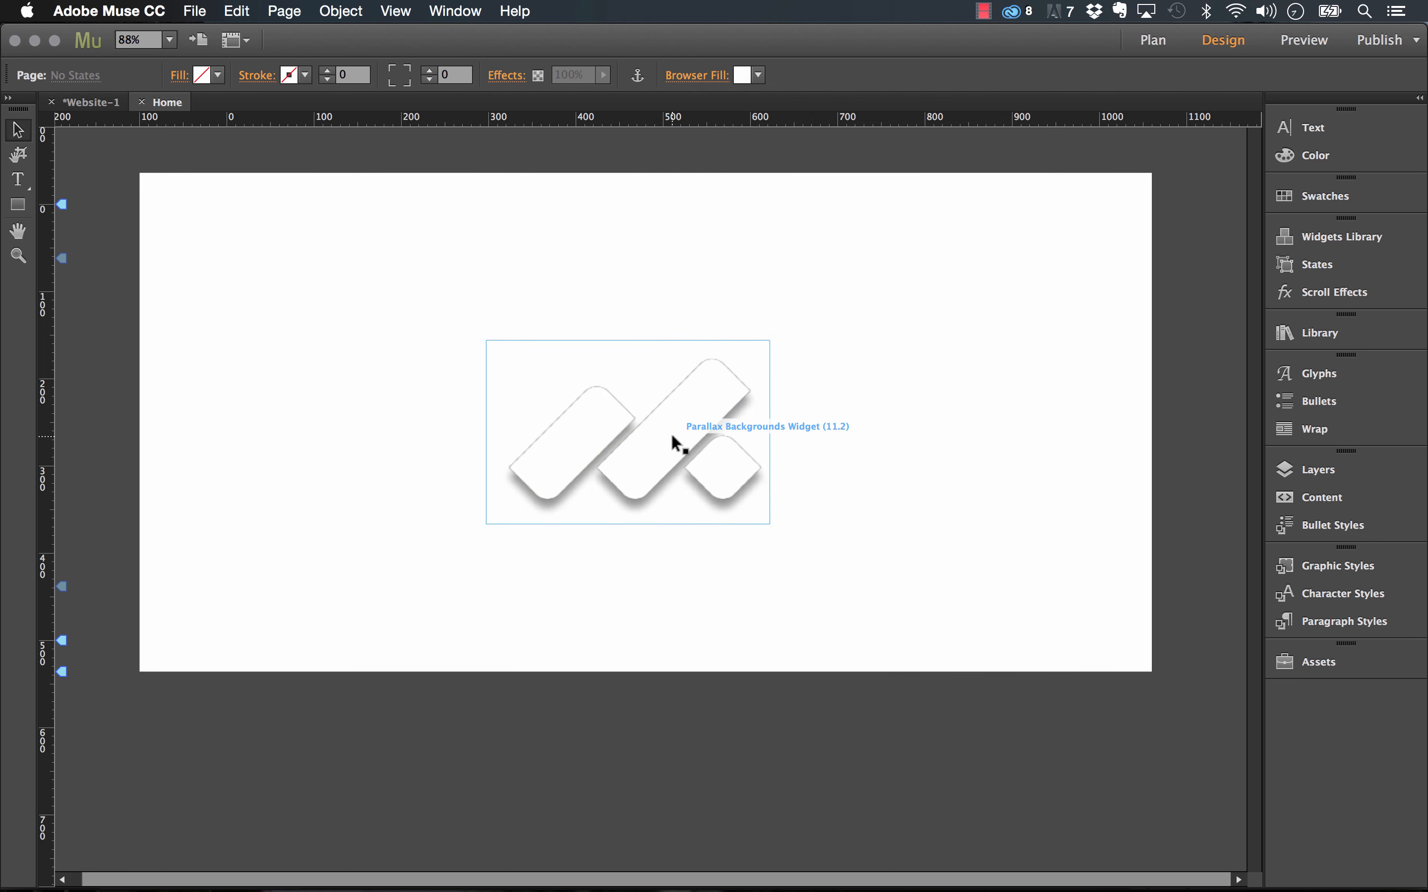
# - Replace the parallax widget's background image with desk.png and set its layout to Fullscreen Desktop
pyautogui.click(752, 391)
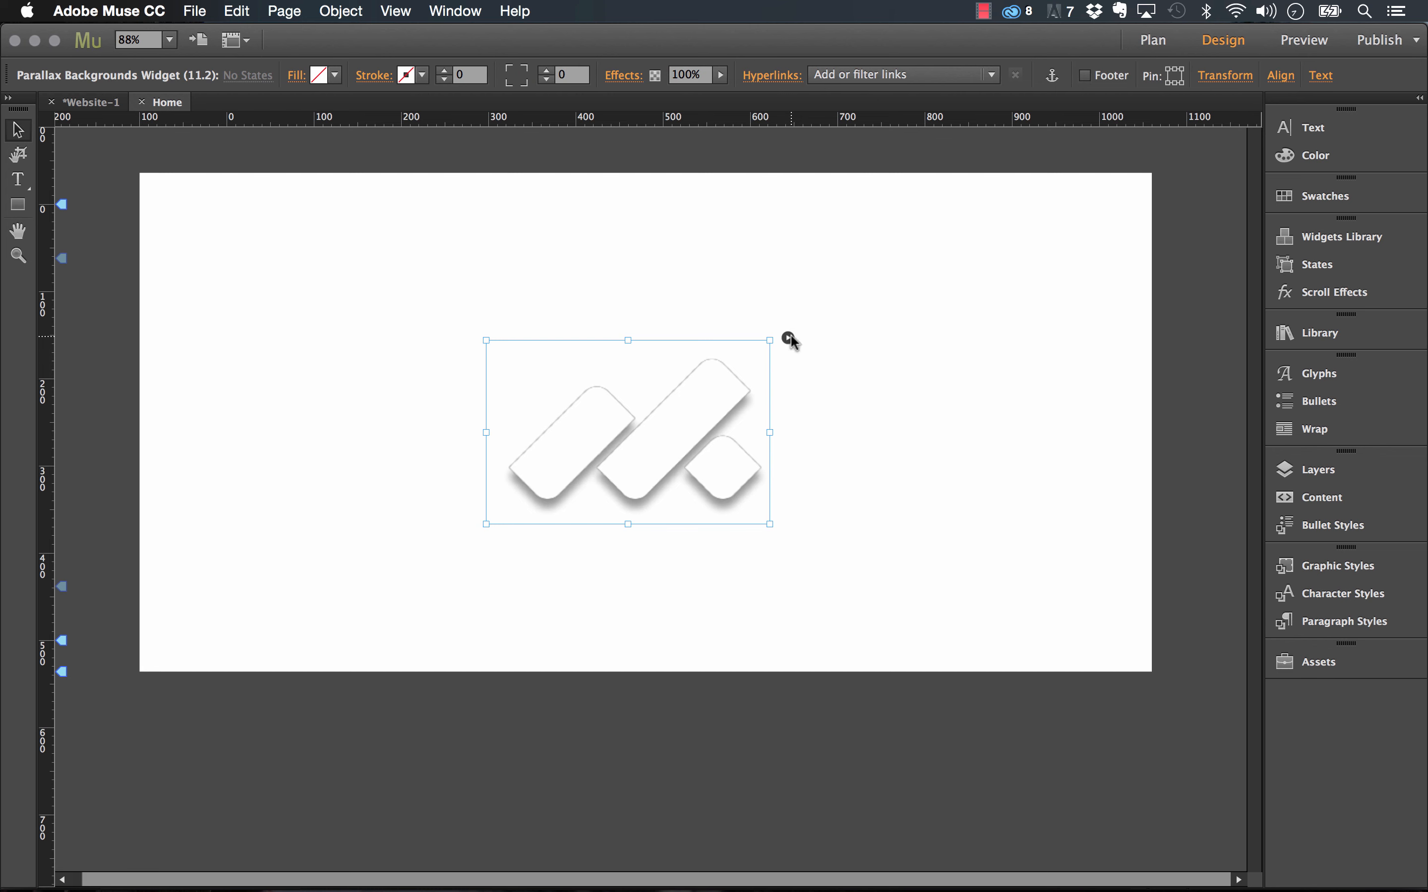
pyautogui.click(789, 338)
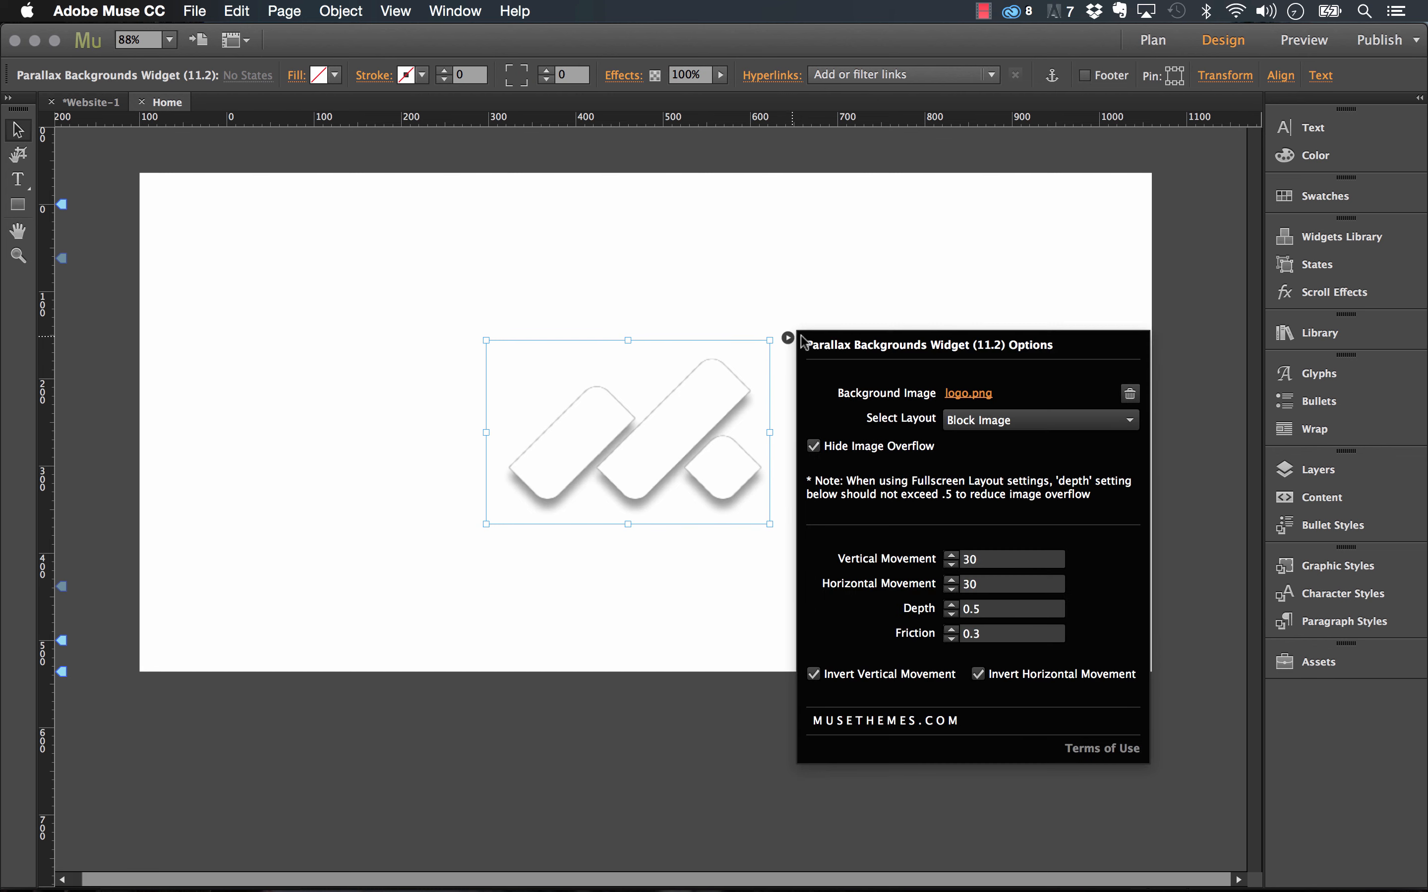
pyautogui.click(957, 393)
pyautogui.click(302, 150)
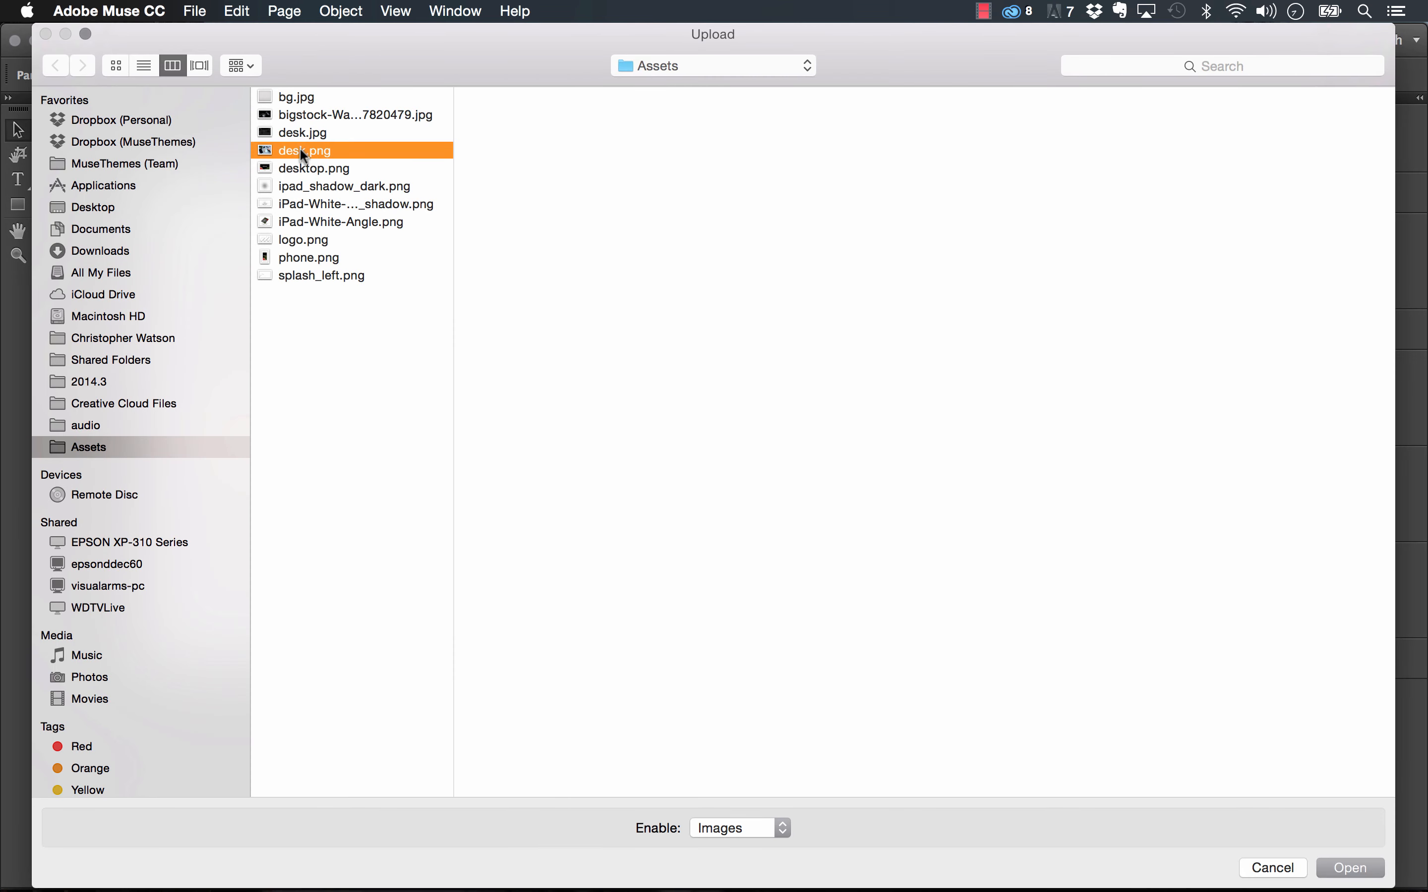
pyautogui.click(1350, 870)
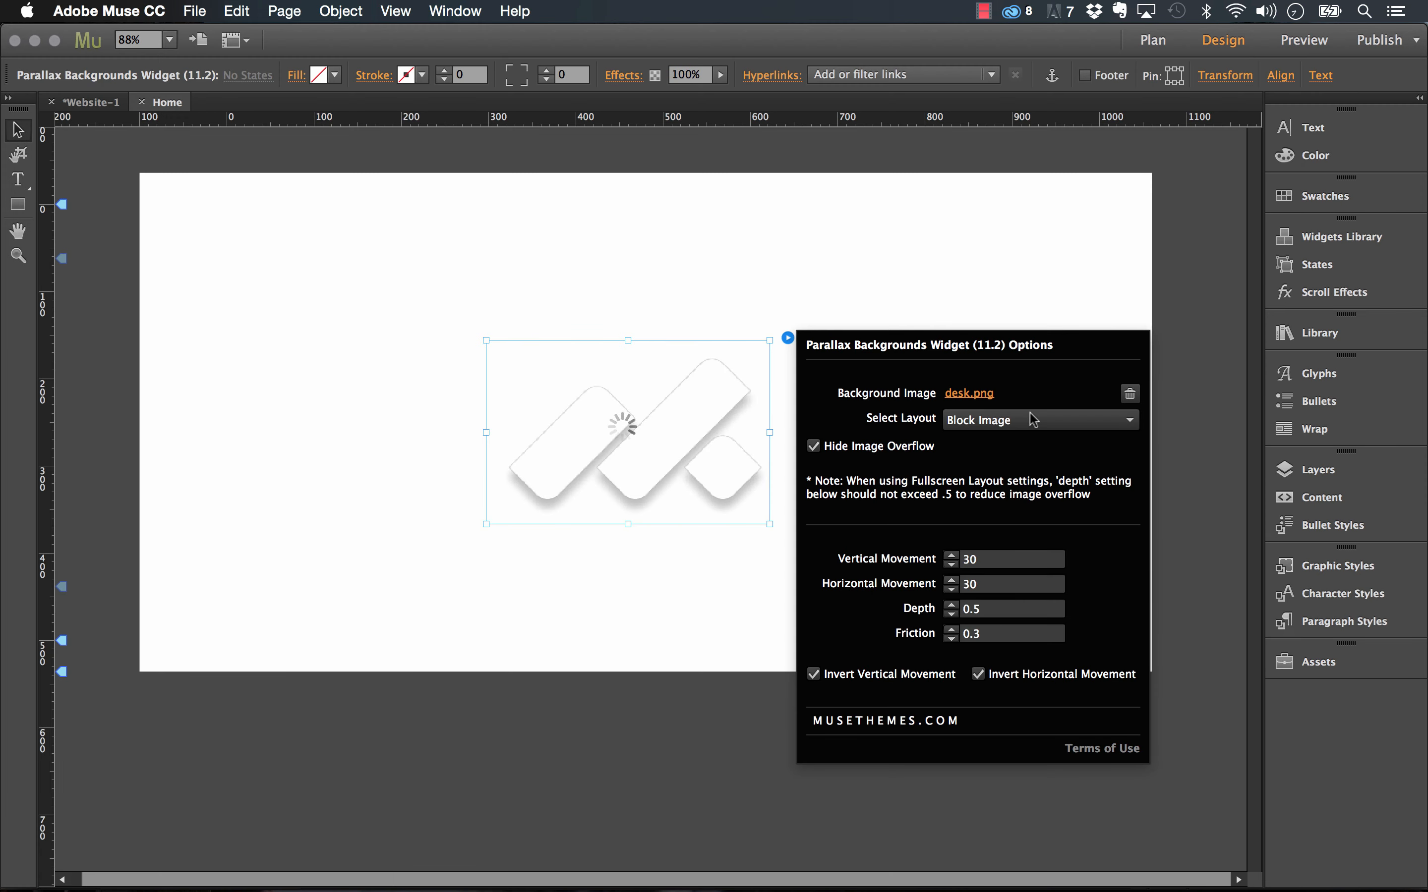
pyautogui.click(1002, 422)
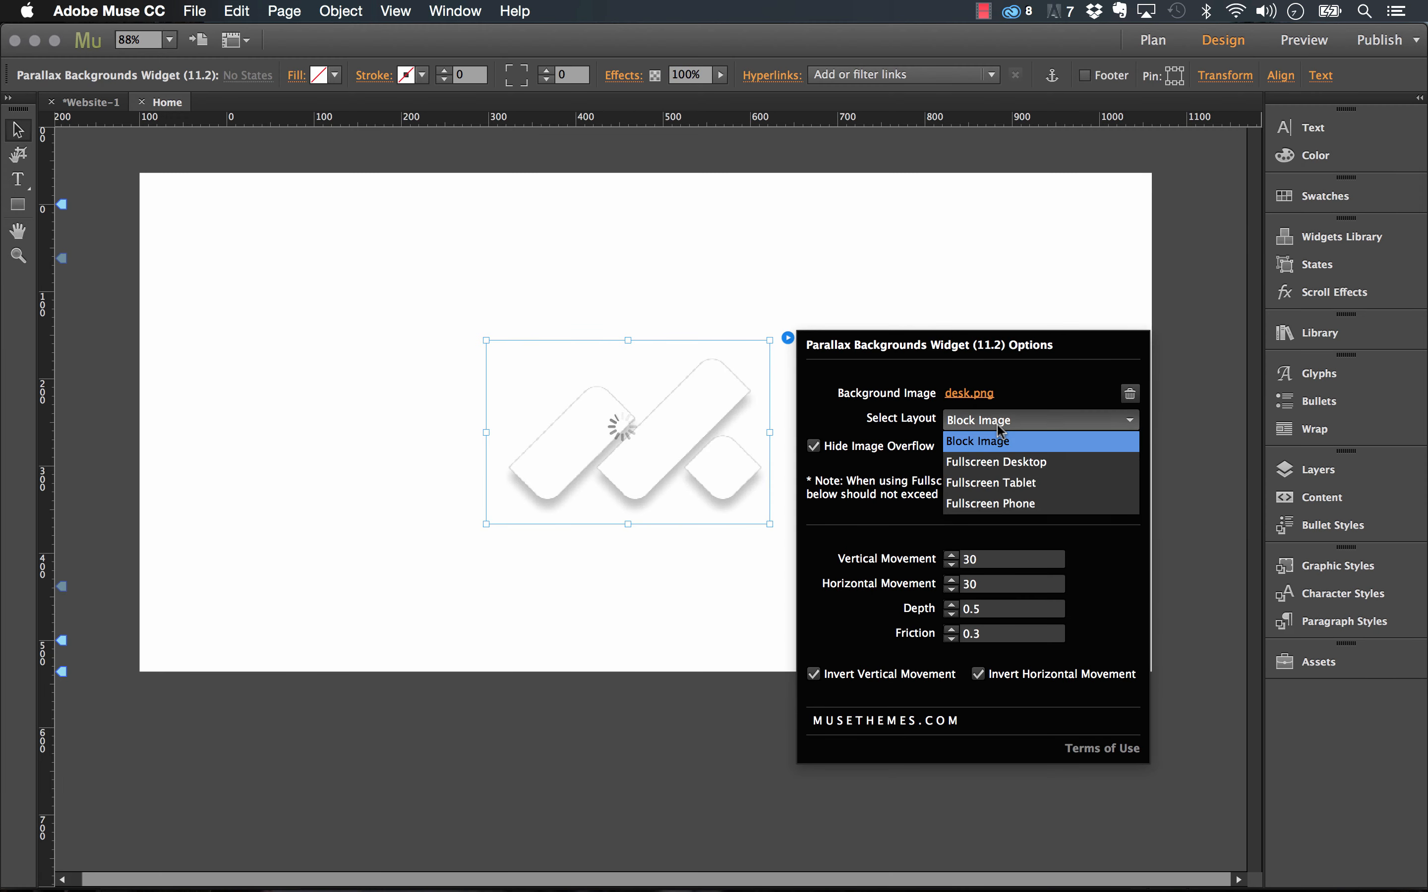
pyautogui.click(996, 463)
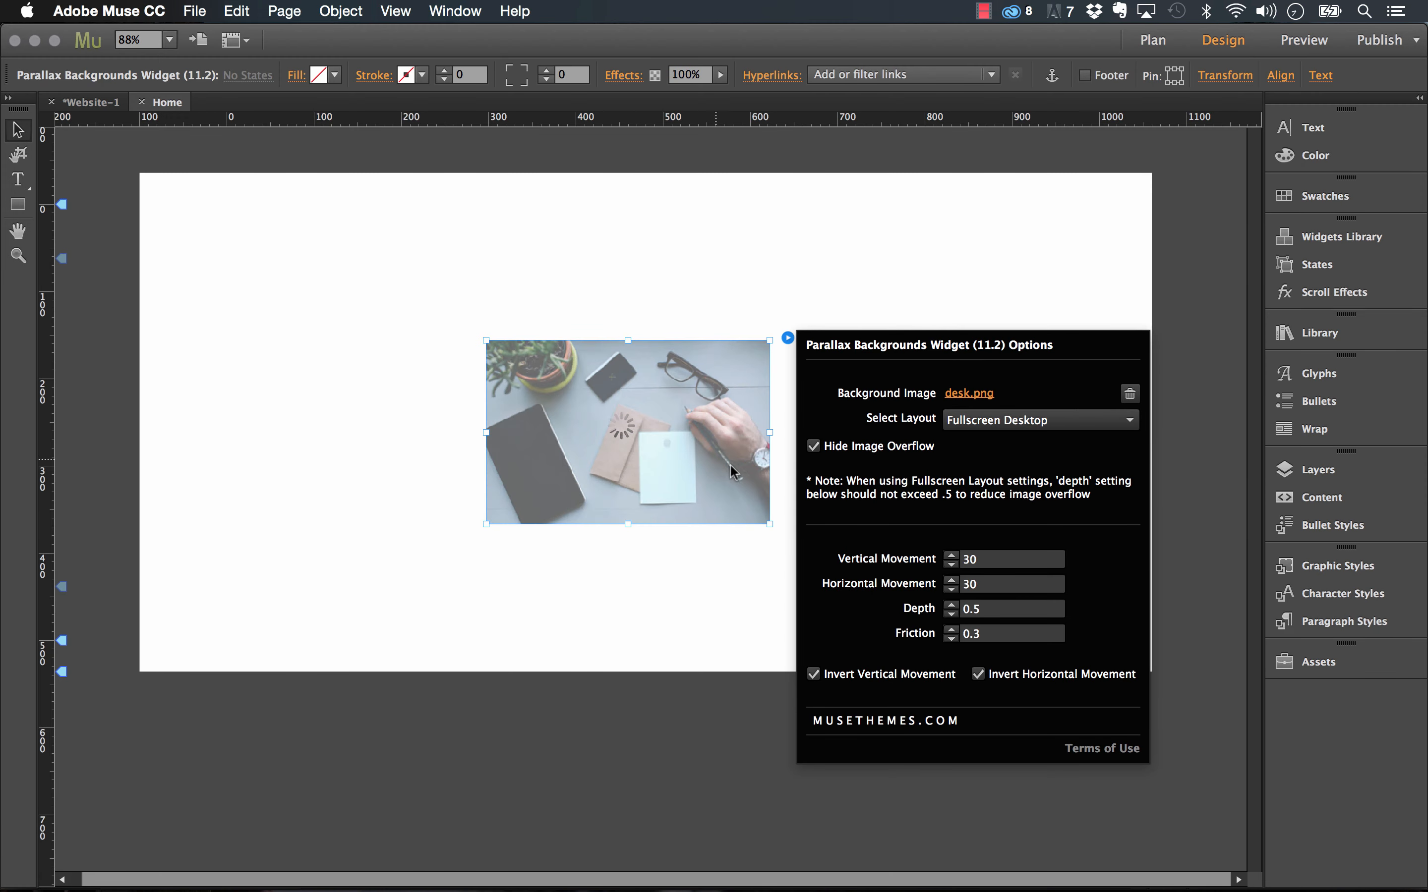
pyautogui.click(533, 328)
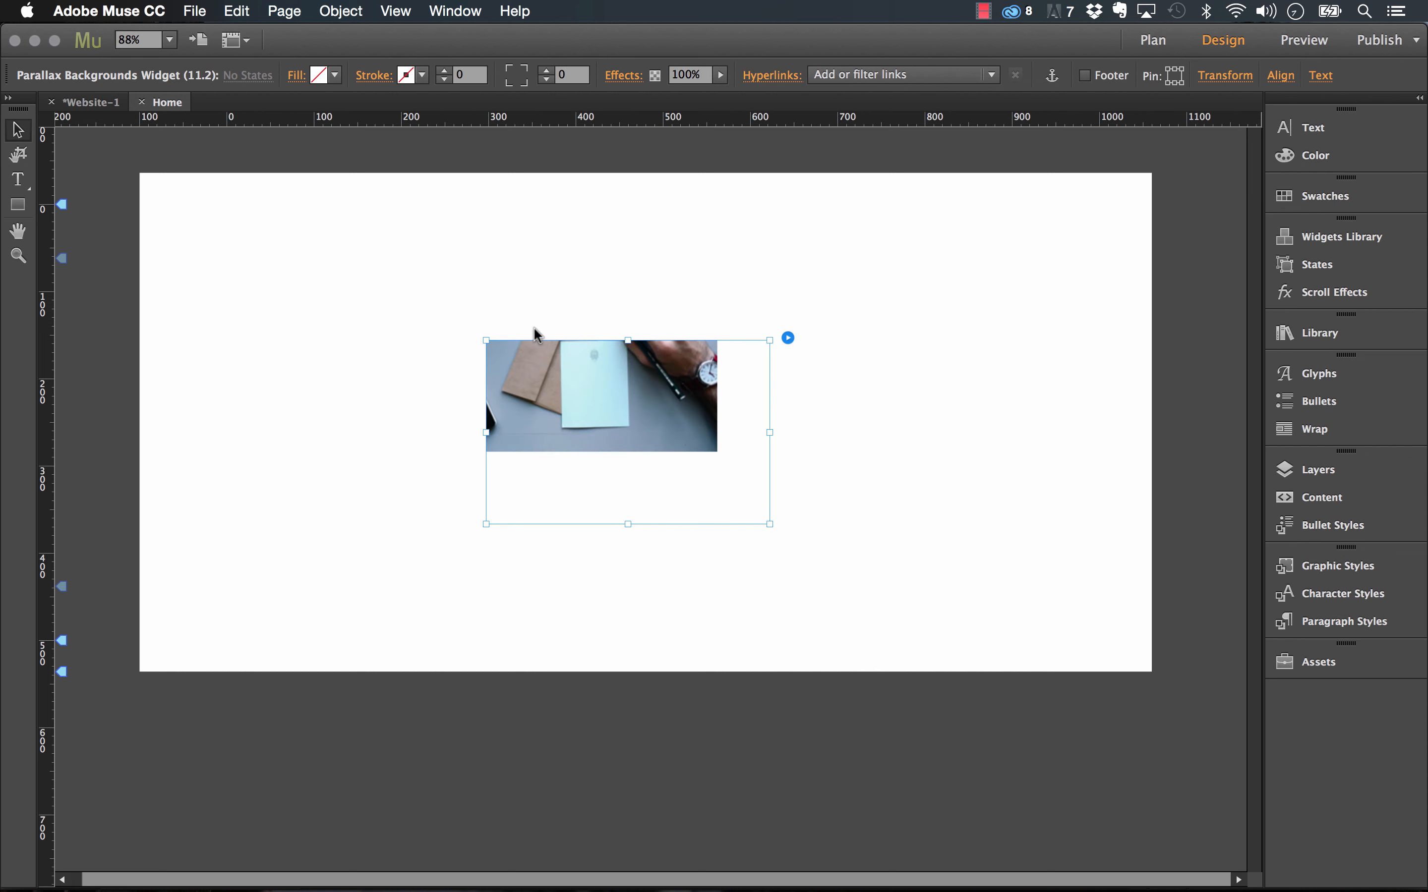
# - Align the parallax widget with the page's upper-left corner and stretch it to 100% width and about 716 px height
pyautogui.moveTo(688, 403); pyautogui.dragTo(333, 233)
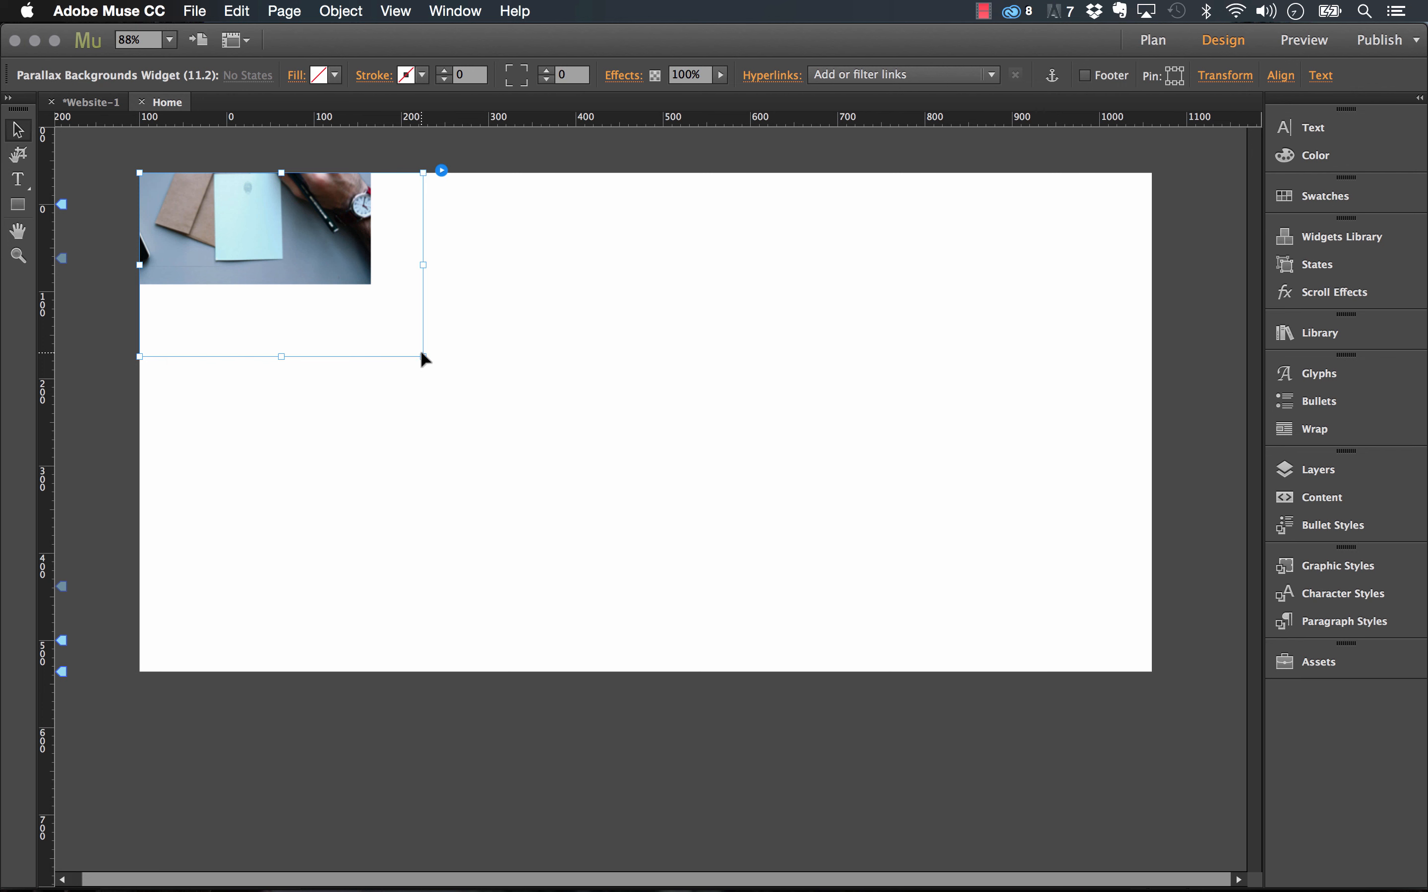
pyautogui.moveTo(423, 358); pyautogui.dragTo(1152, 725)
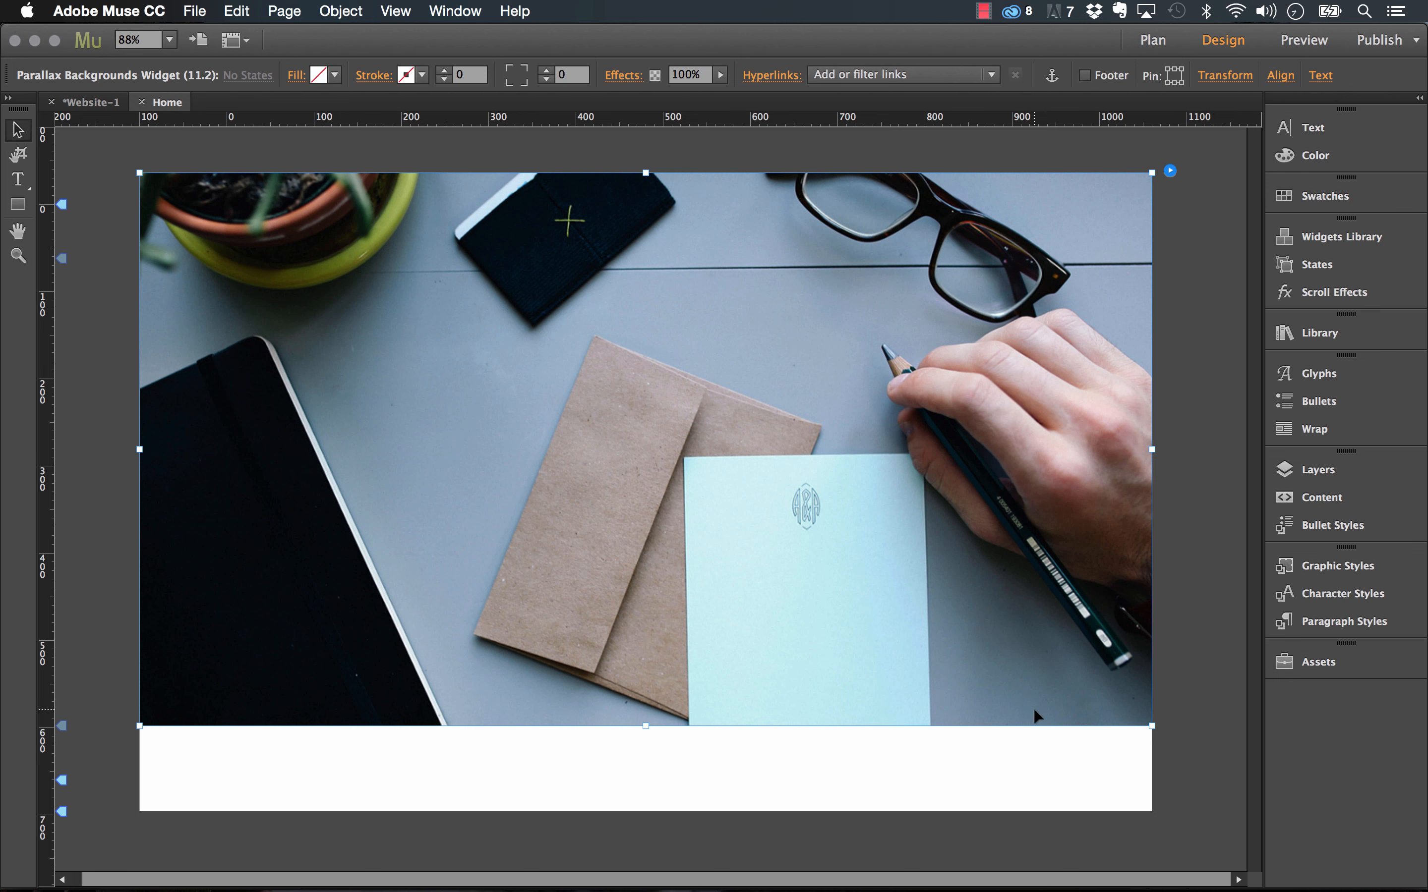
pyautogui.moveTo(645, 728); pyautogui.dragTo(645, 797)
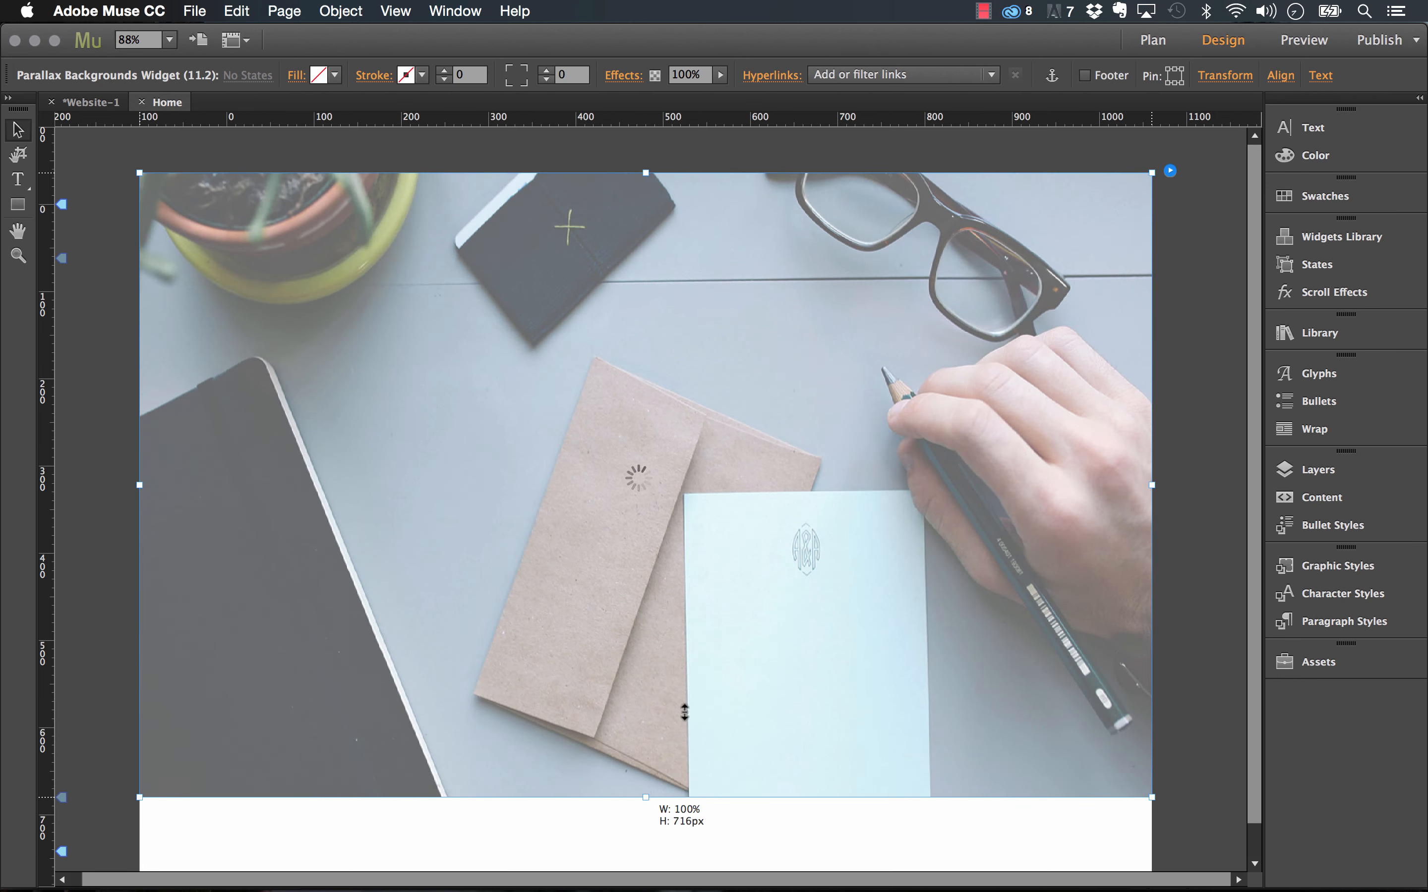
# - Review the parallax widget's options for layout, image overflow, vertical and horizontal movement, depth, friction and inverted movement
pyautogui.click(1170, 171)
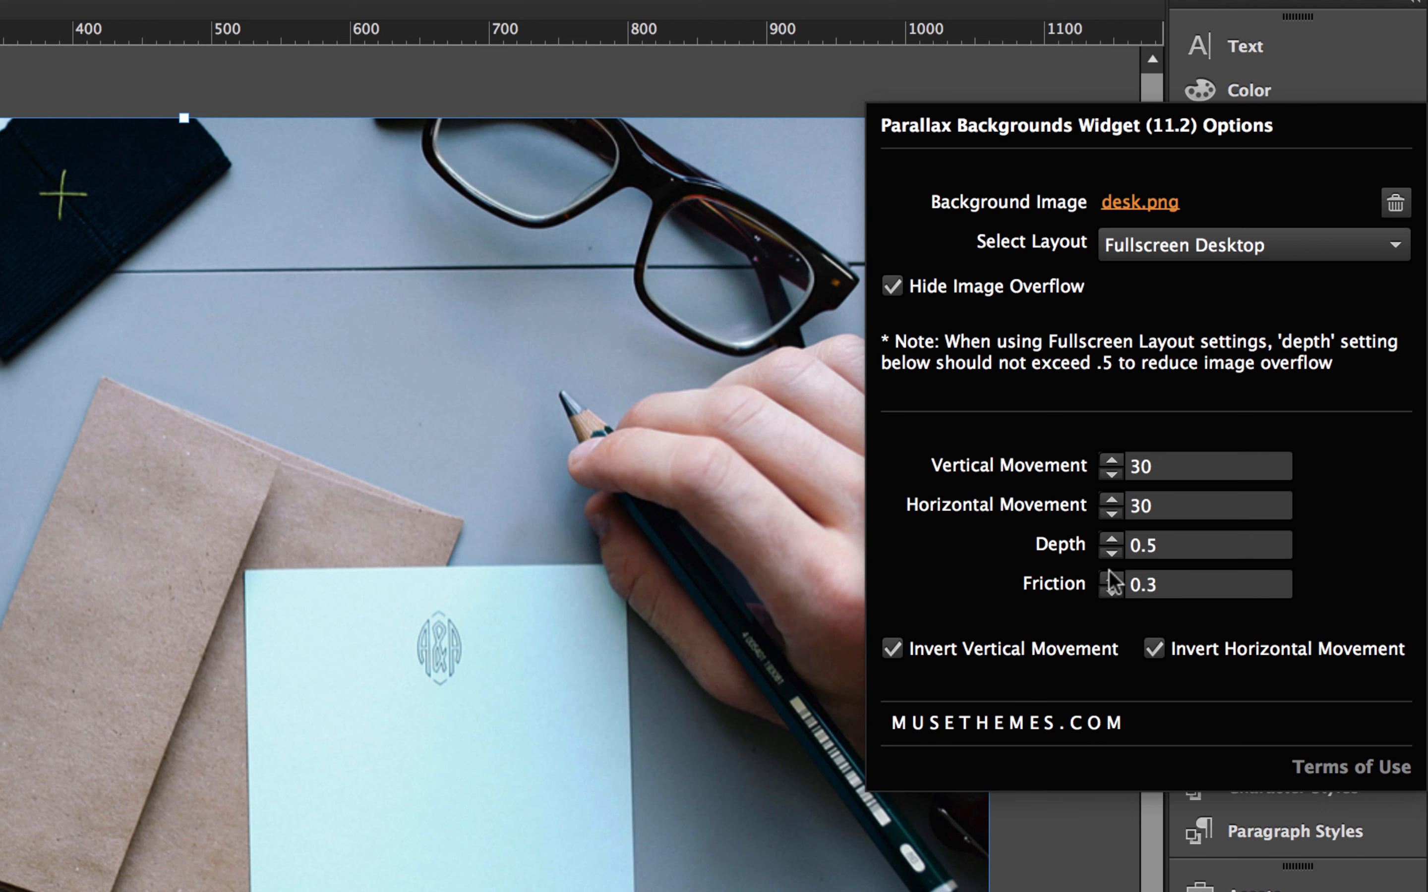
pyautogui.click(113, 259)
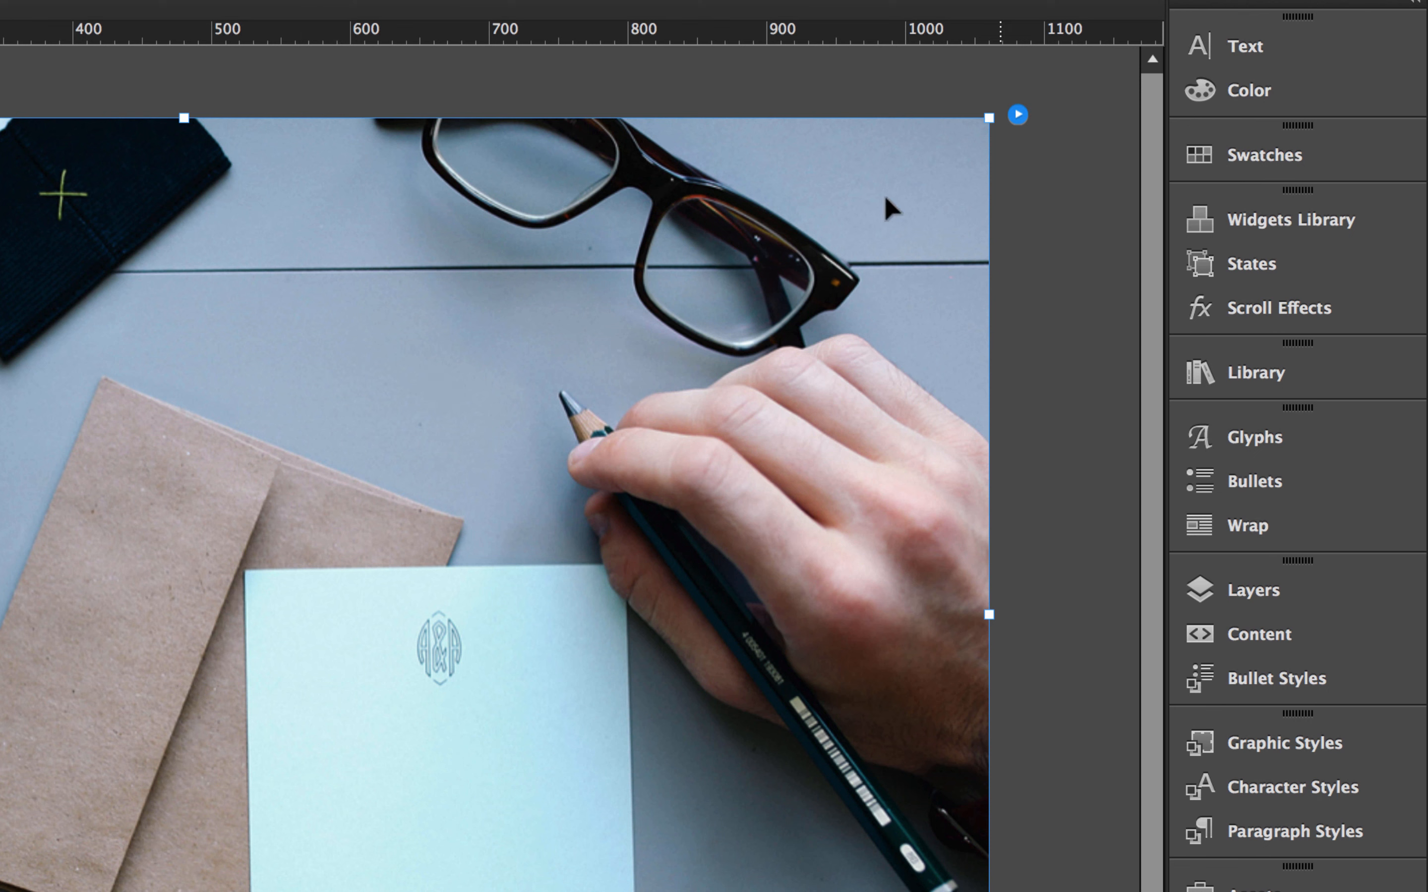
pyautogui.click(1018, 115)
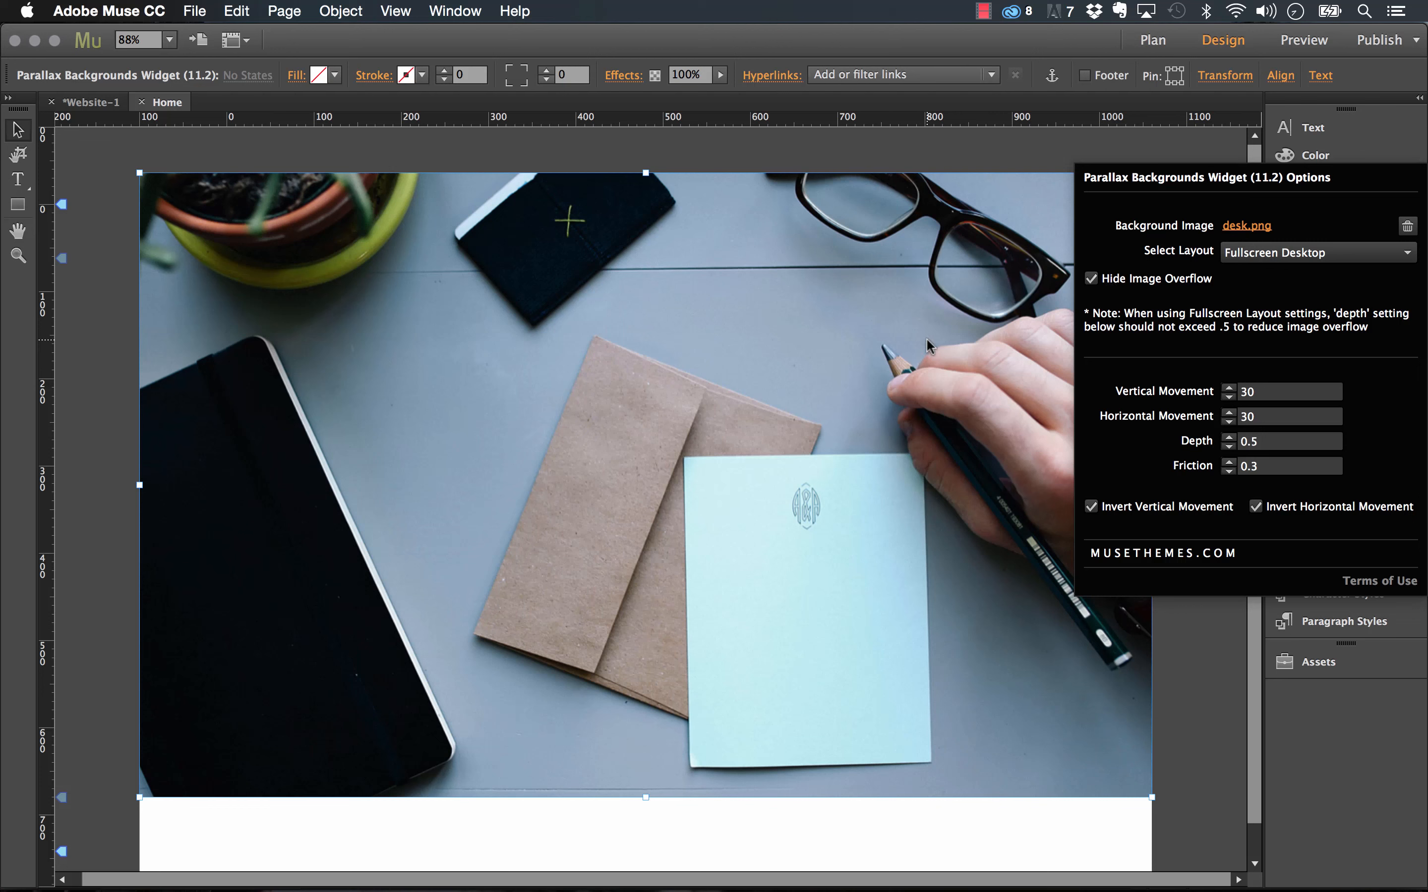
pyautogui.click(871, 353)
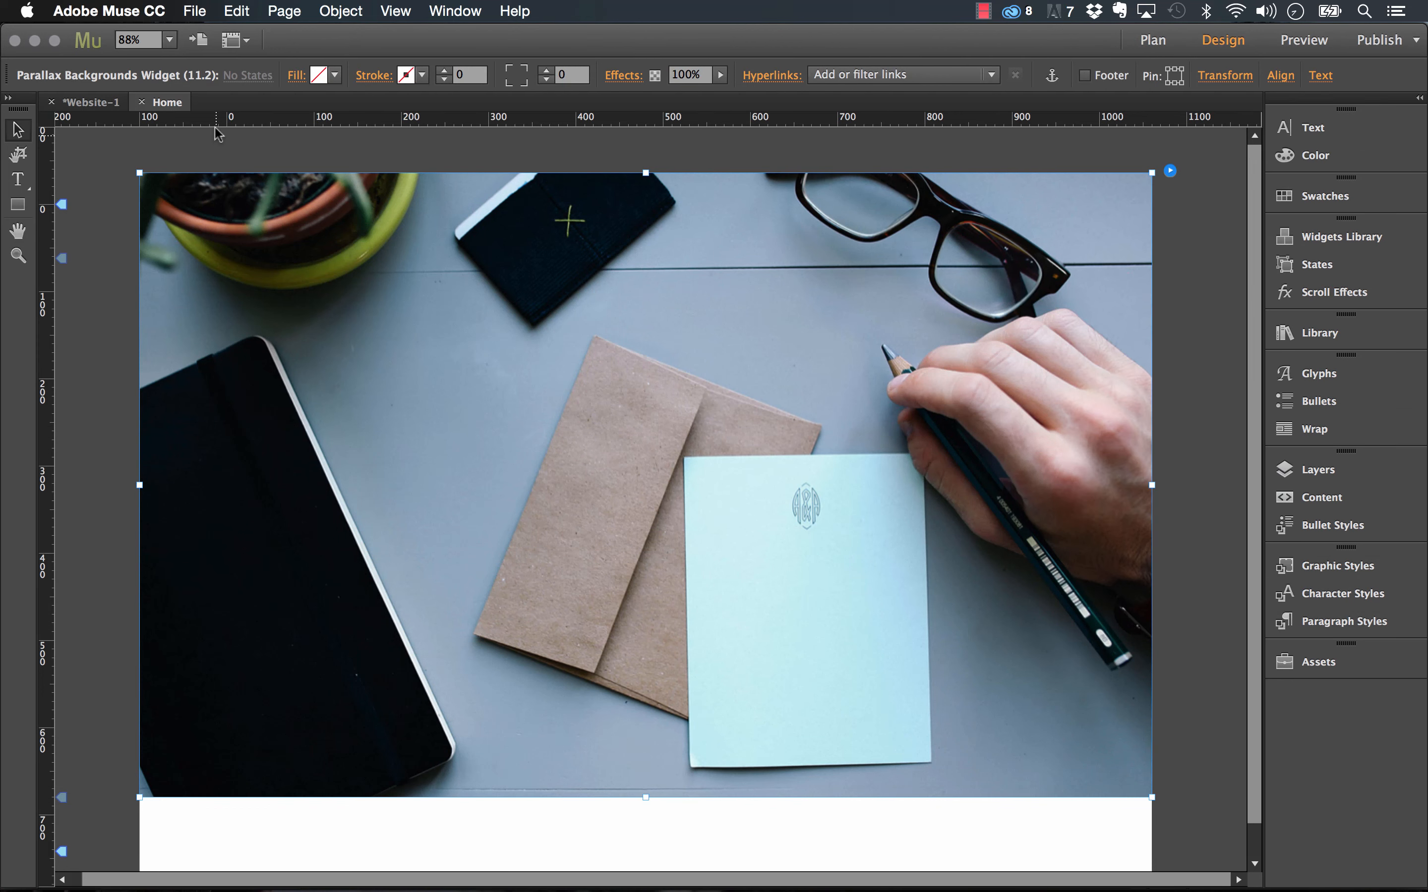
# - Place logo.png on the page above the desk background and position it over the brown envelope at about X 389, Y 228
pyautogui.click(69, 373)
pyautogui.press('super+d')
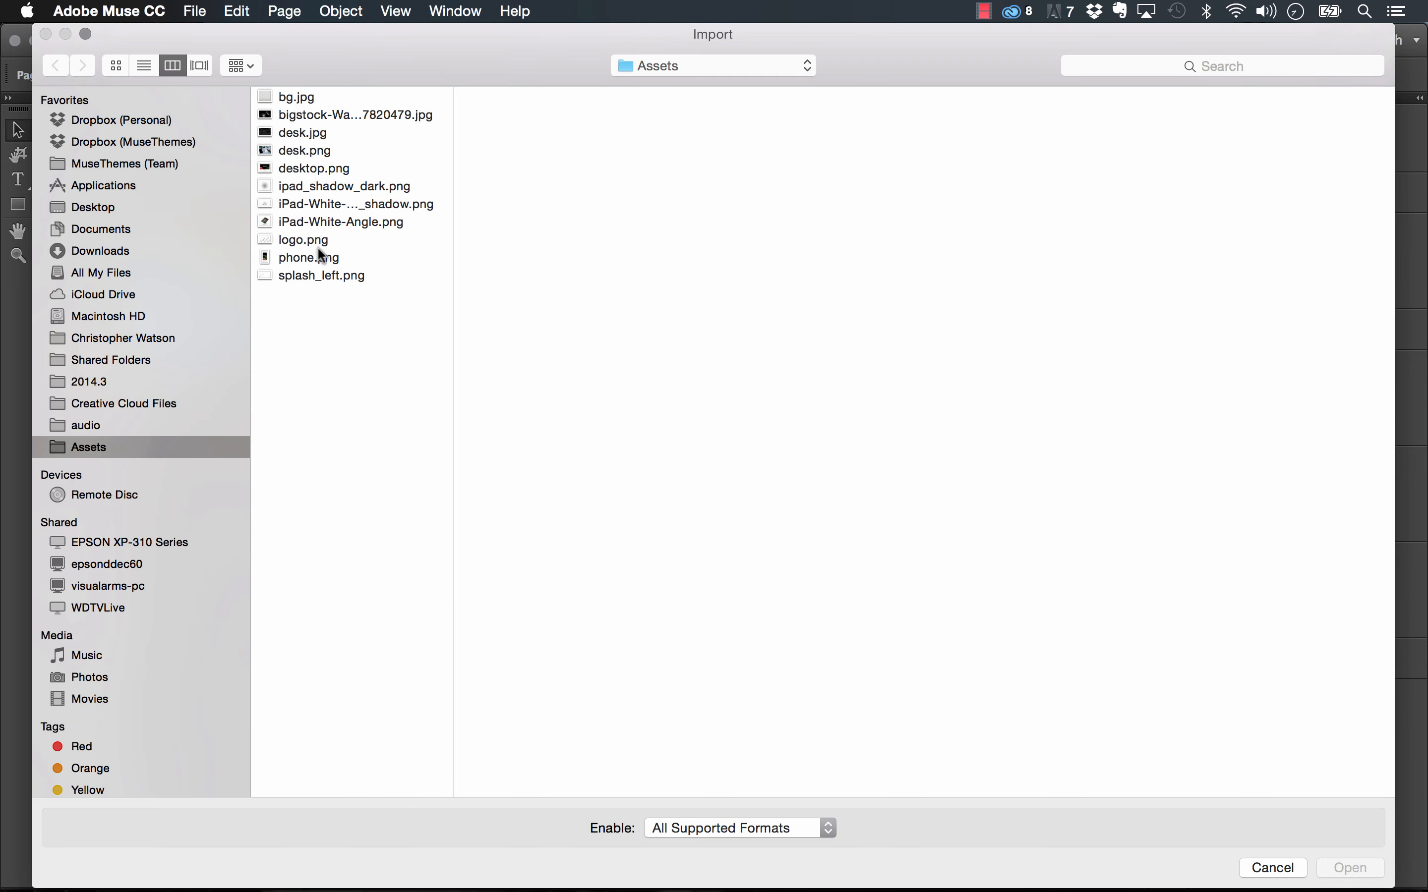
pyautogui.click(319, 242)
pyautogui.click(1351, 868)
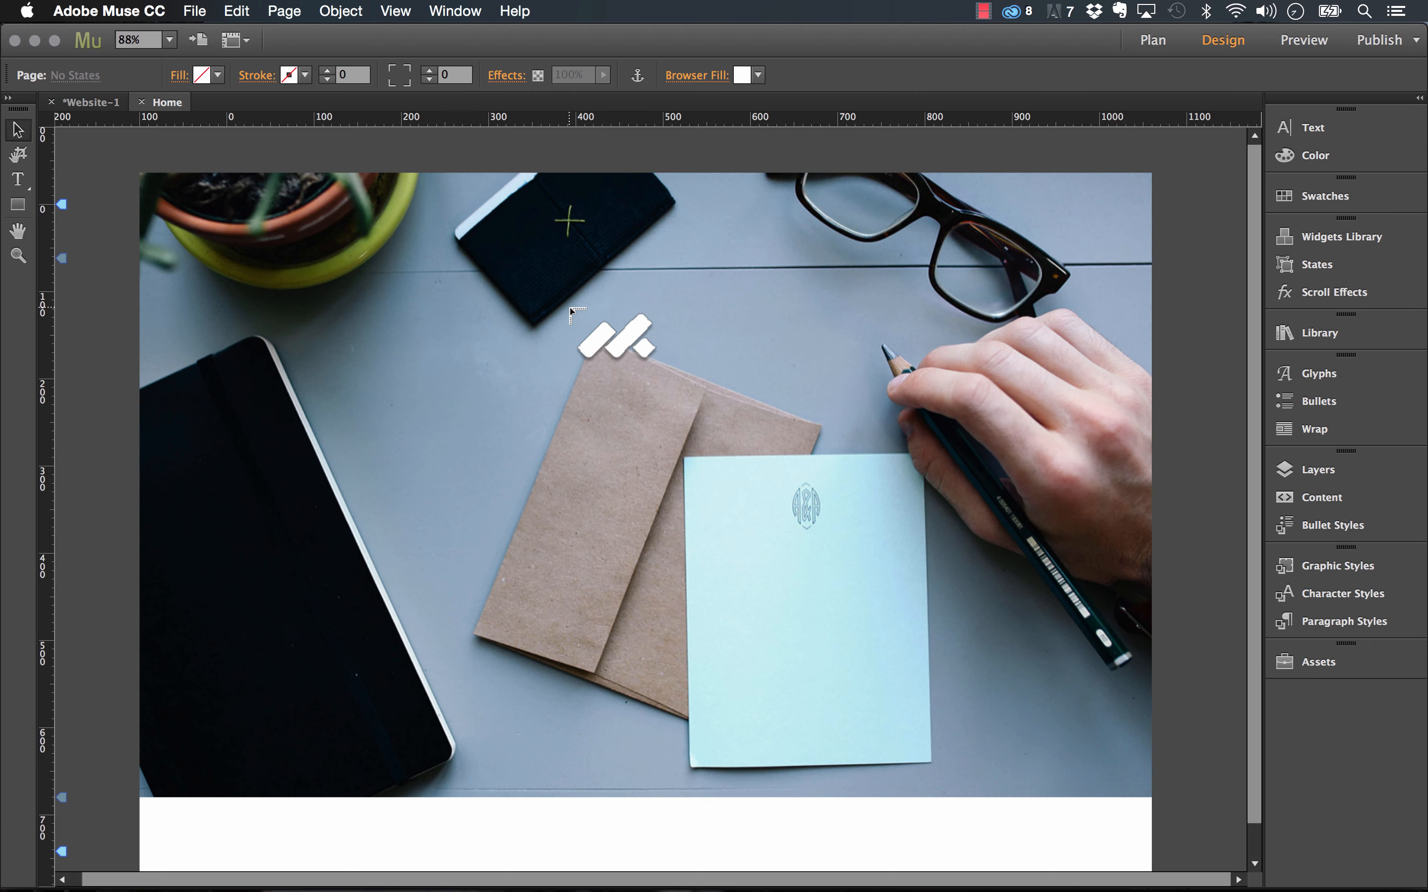
pyautogui.moveTo(504, 351); pyautogui.dragTo(695, 467)
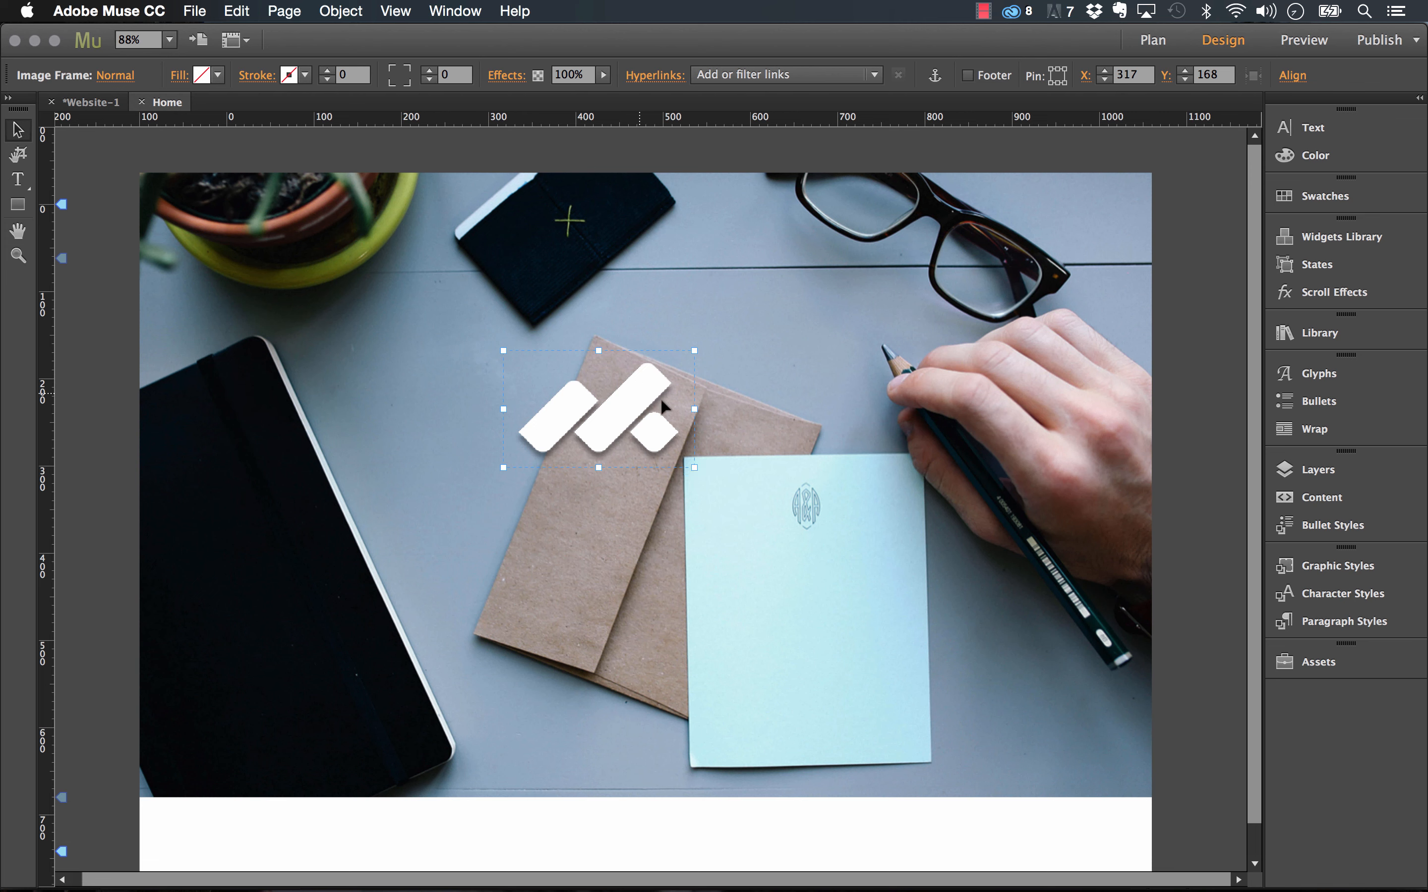
pyautogui.moveTo(662, 406); pyautogui.dragTo(726, 459)
# - Preview the page in the browser to examine the fullscreen parallax effect, and view the MuseThemes Parallax Background demo page
pyautogui.click(177, 6)
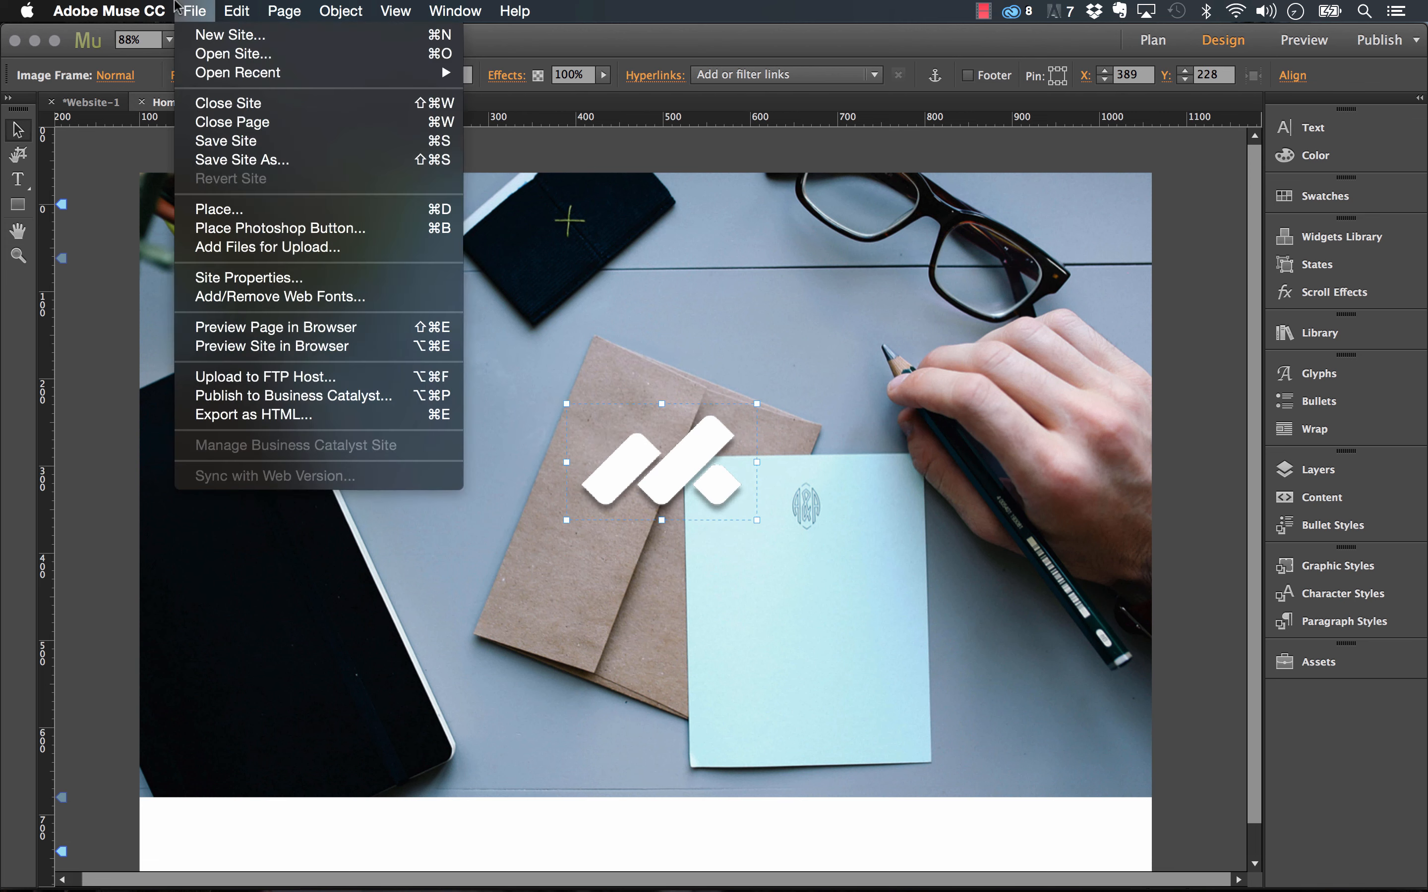
pyautogui.click(335, 329)
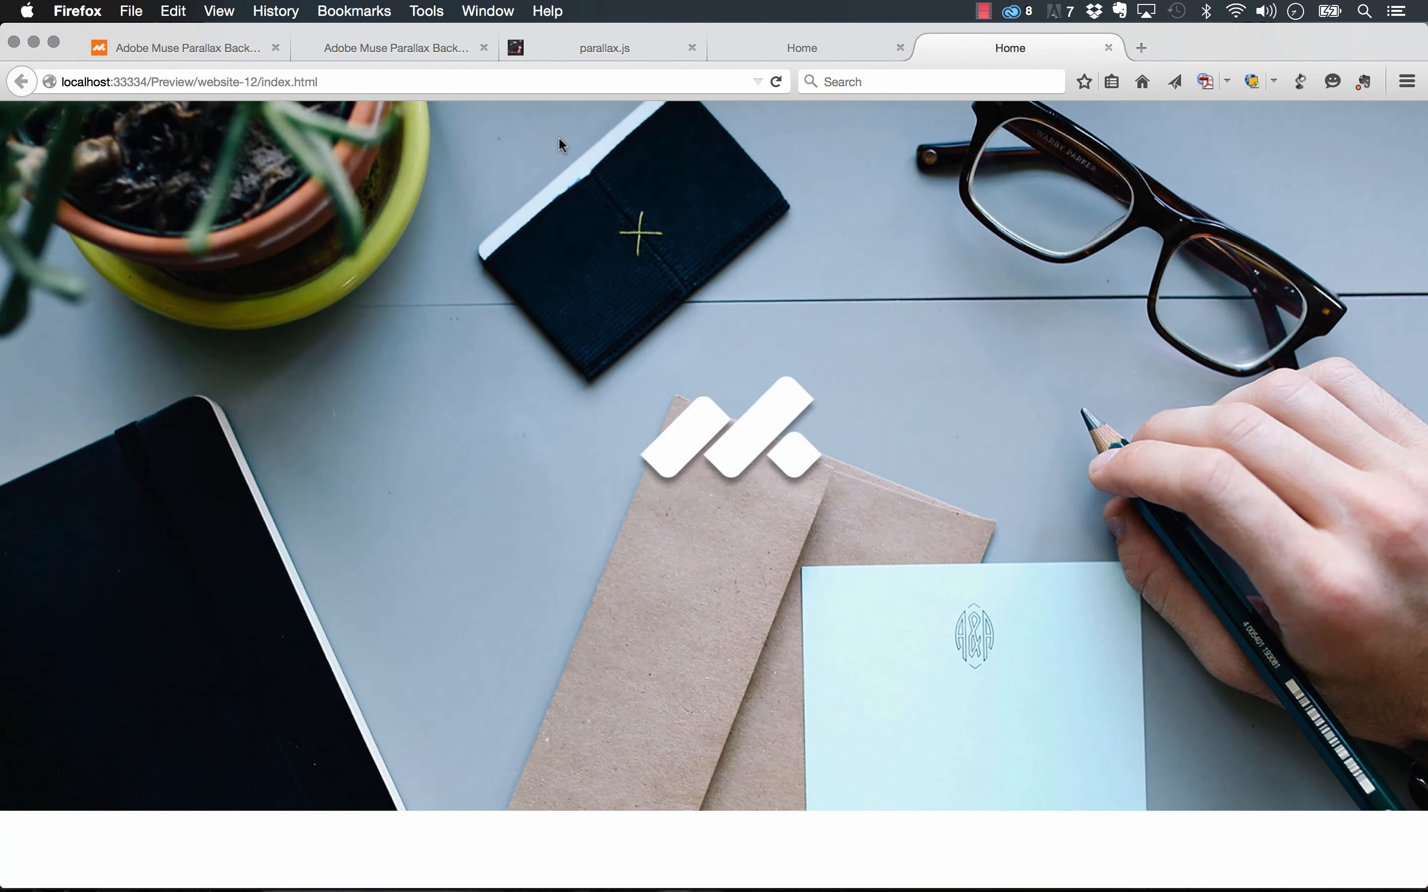
pyautogui.click(418, 46)
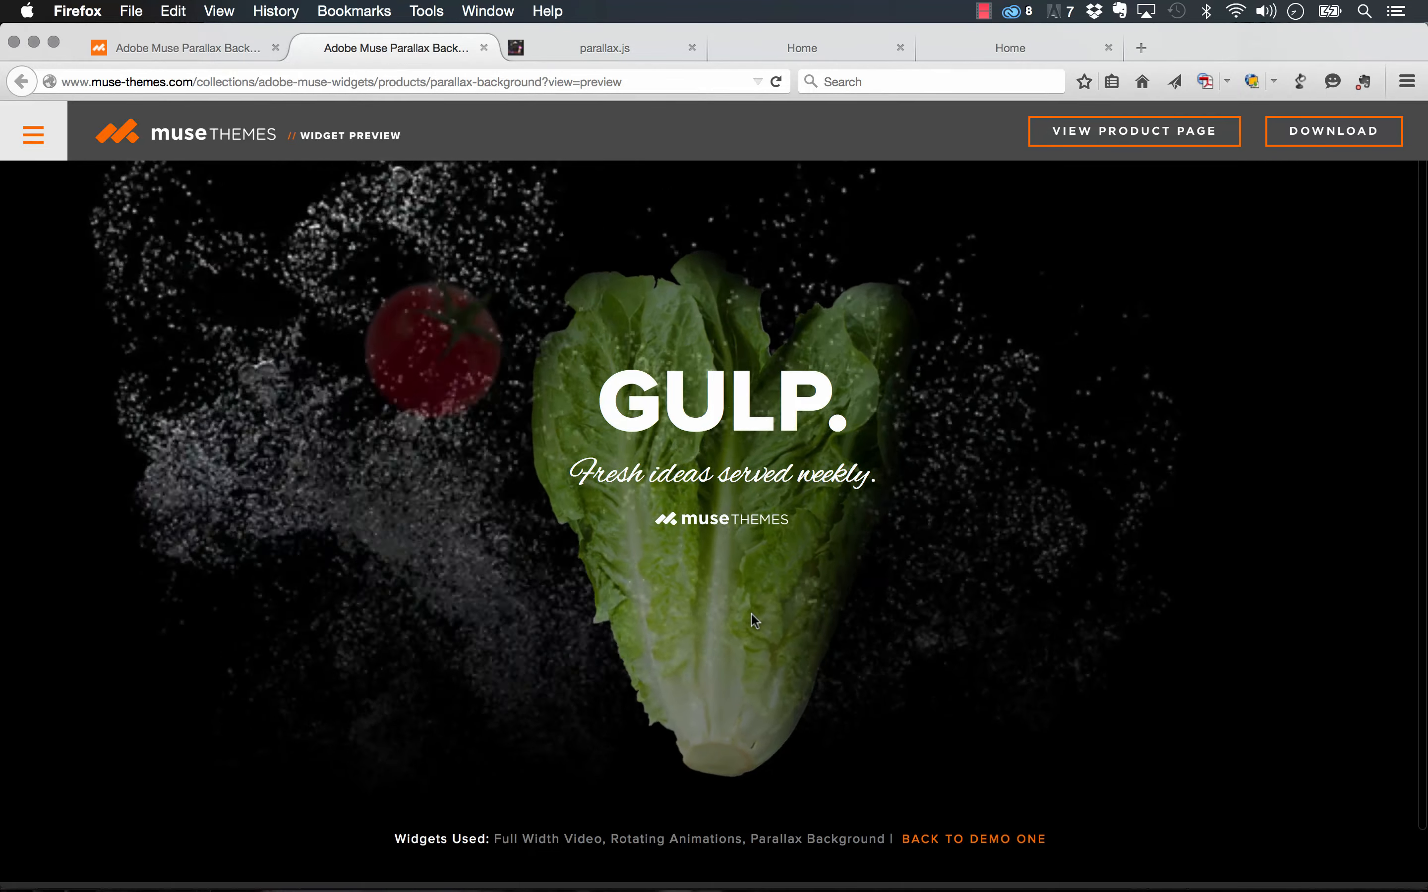
# - Switch back to Adobe Muse, move the logo image down to about X 391, Y 304, and select the parallax background widget
pyautogui.moveTo(574, 889)
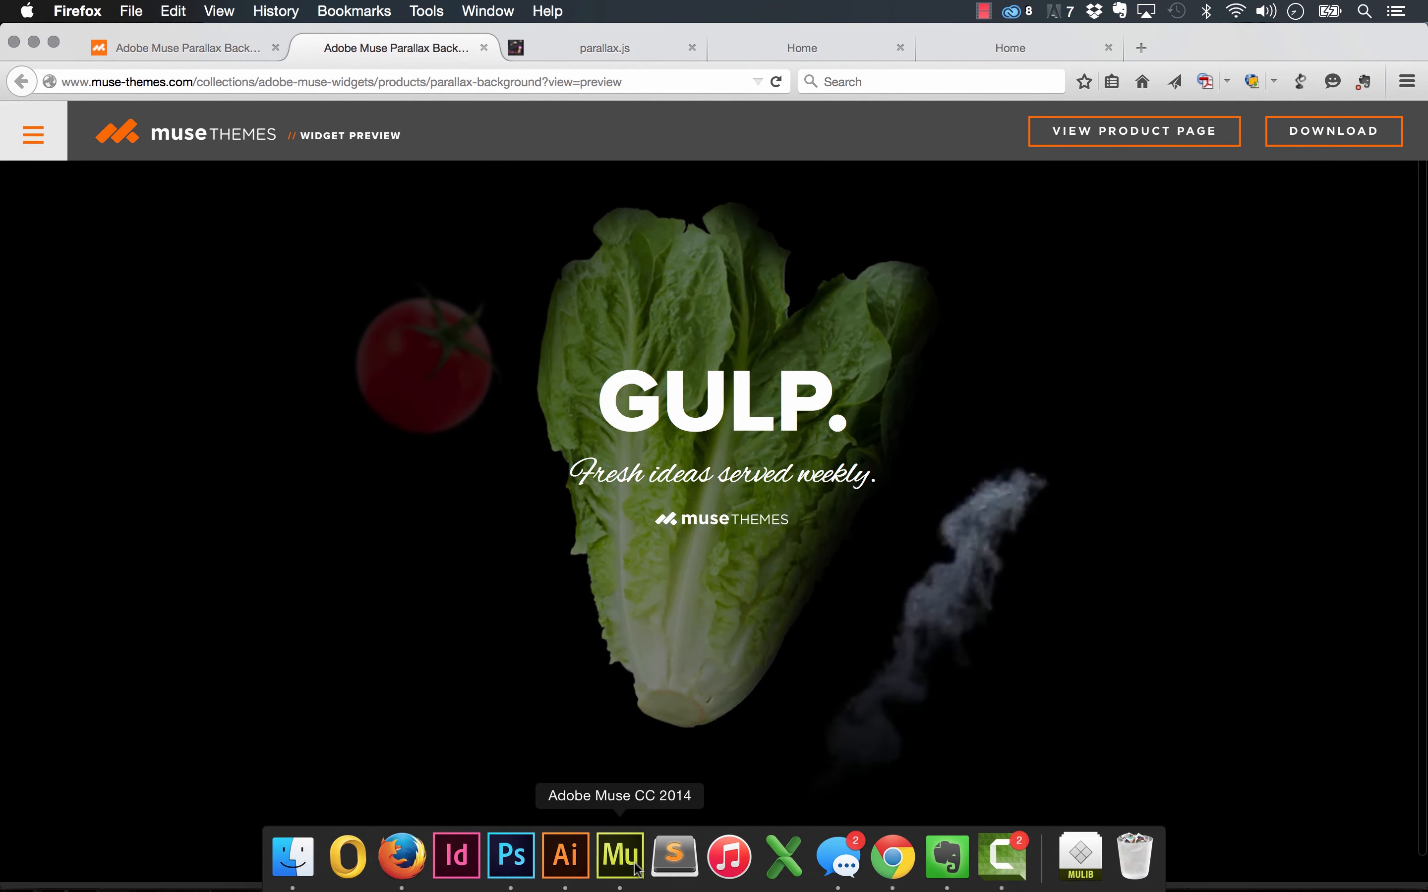
pyautogui.click(620, 856)
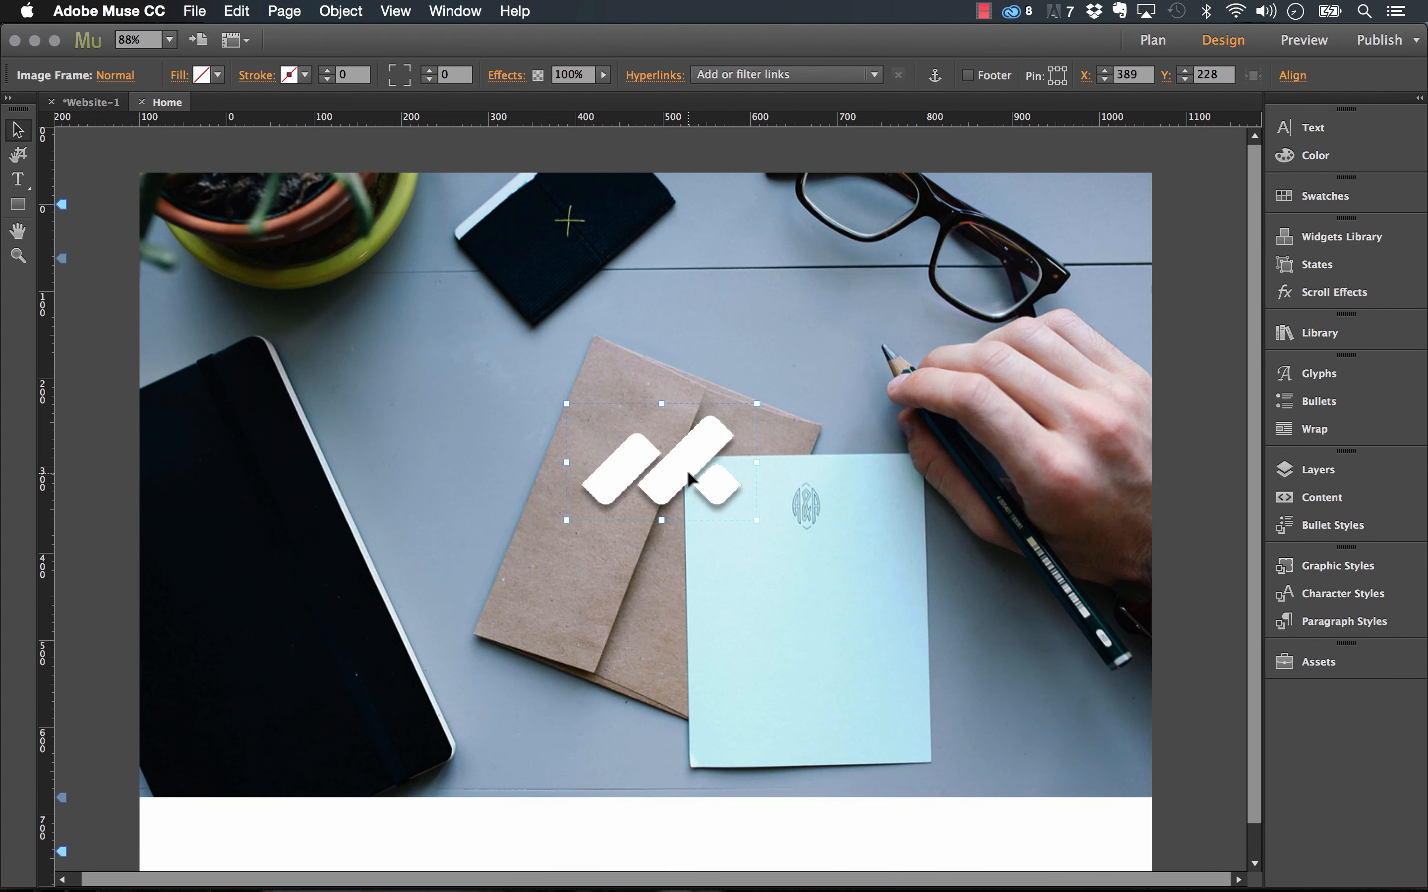
pyautogui.moveTo(689, 476); pyautogui.dragTo(690, 542)
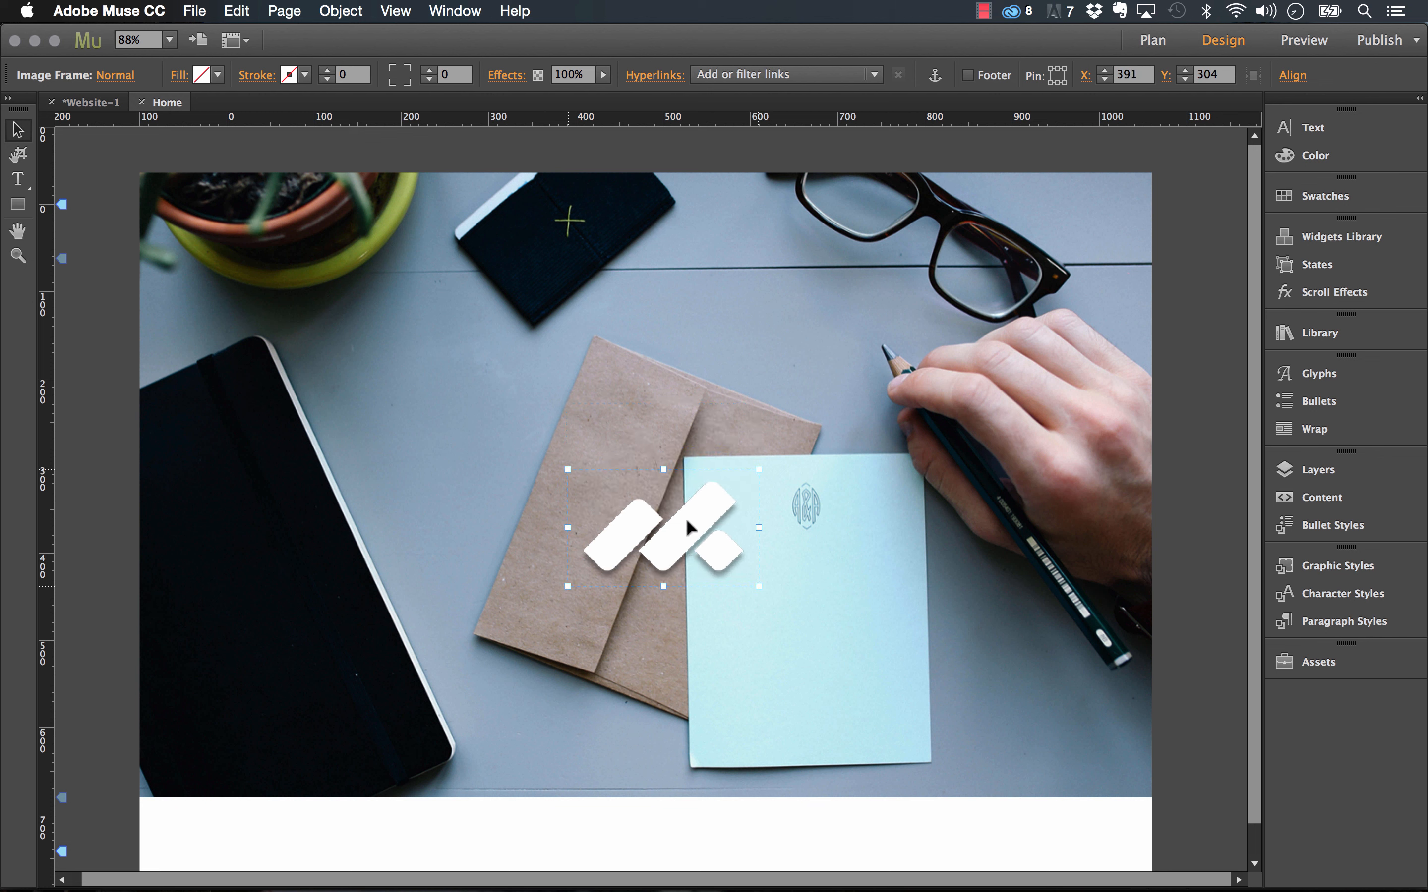
pyautogui.click(716, 310)
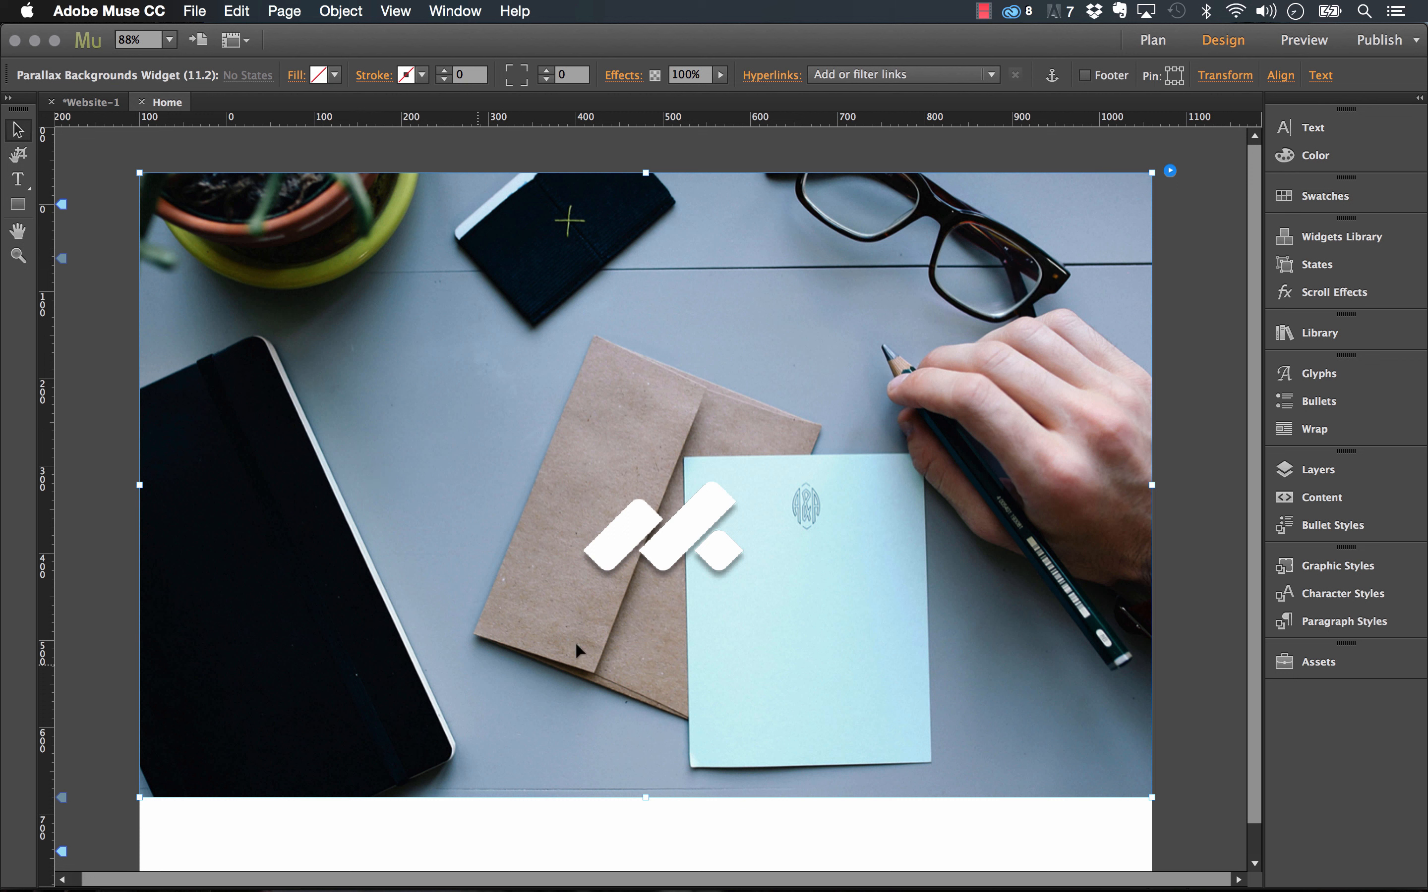